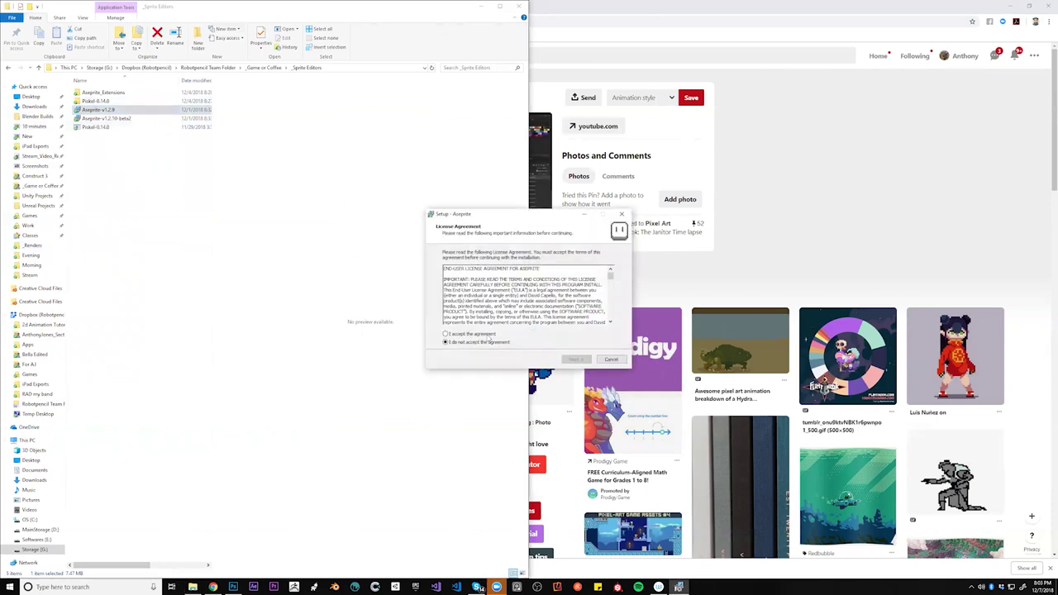
Install Aseprite with .ase and .aseprite file associations, finishing with Aseprite launching
click(579, 360)
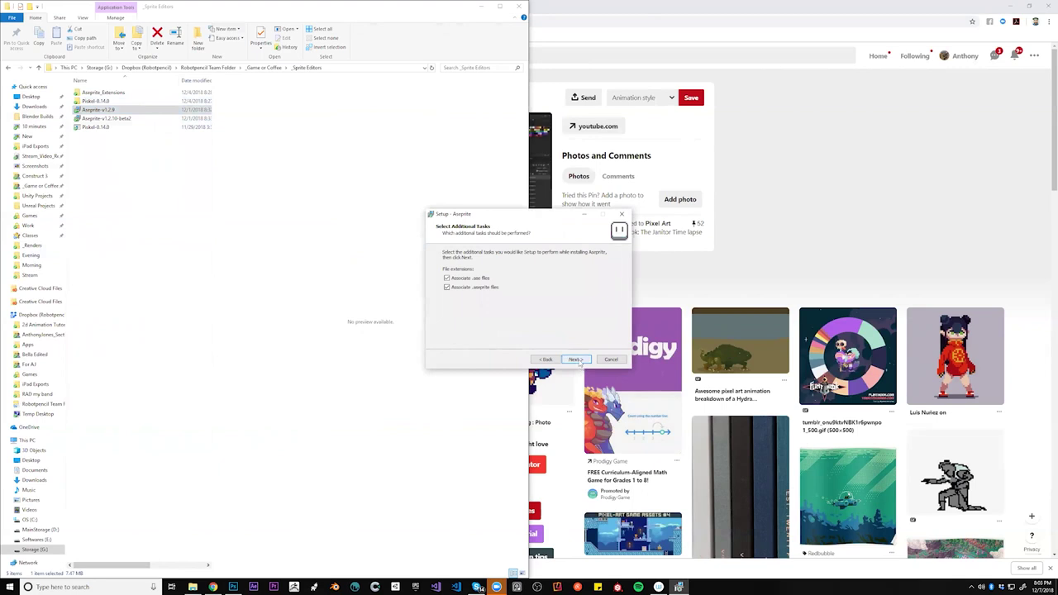
click(578, 360)
click(577, 360)
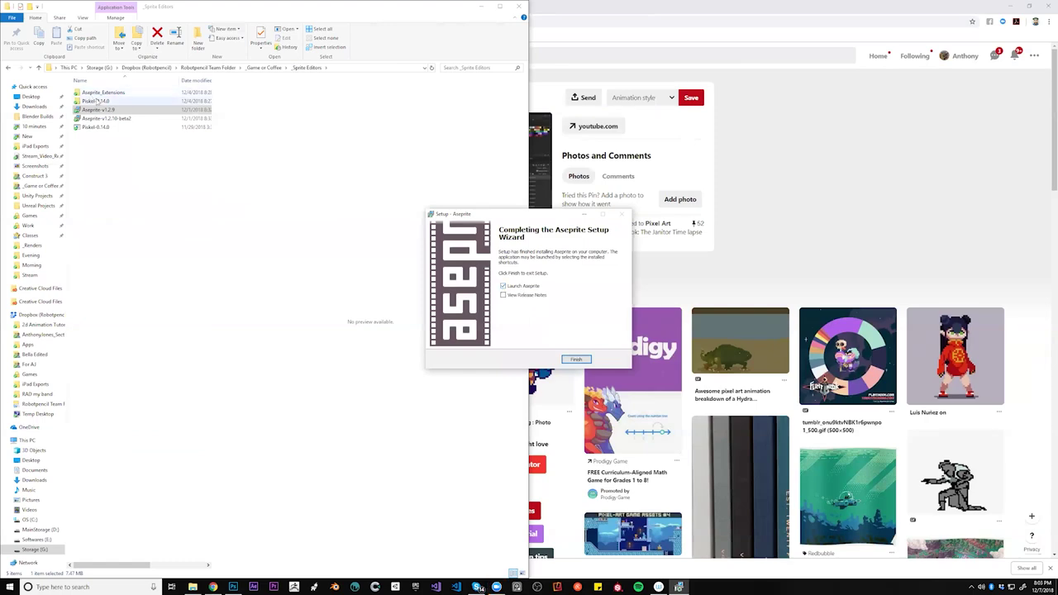
click(576, 358)
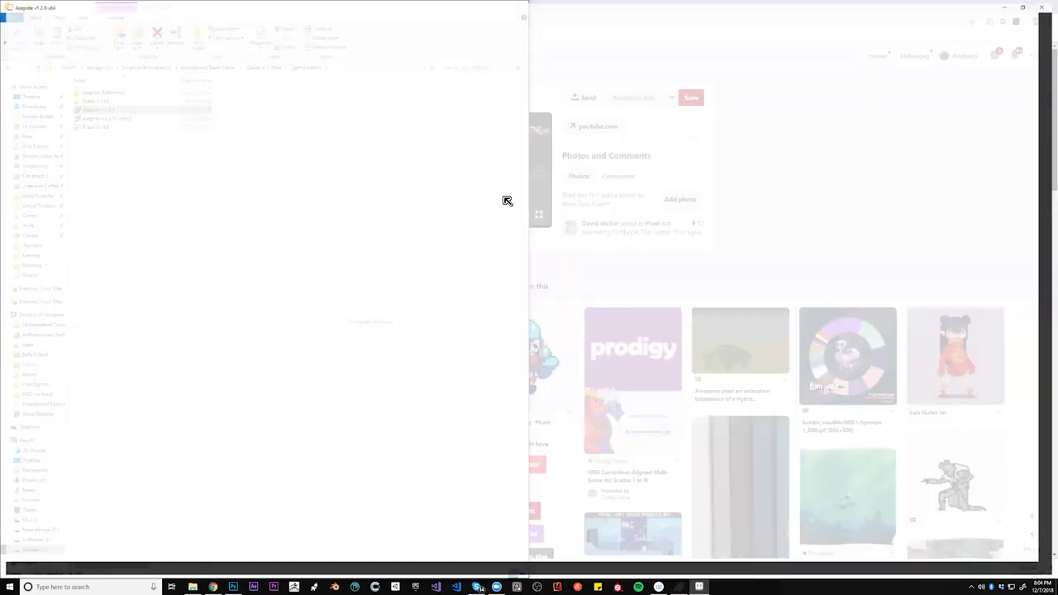
Create a new blank 32x32 RGB sprite
click(42, 42)
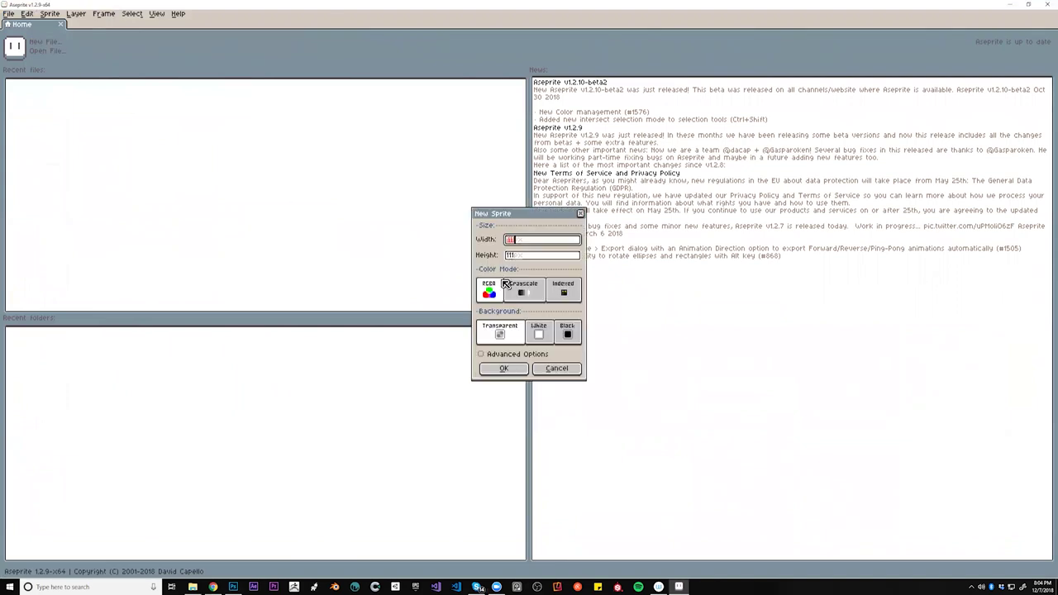
key(Tab)
text(32)
key(Return)
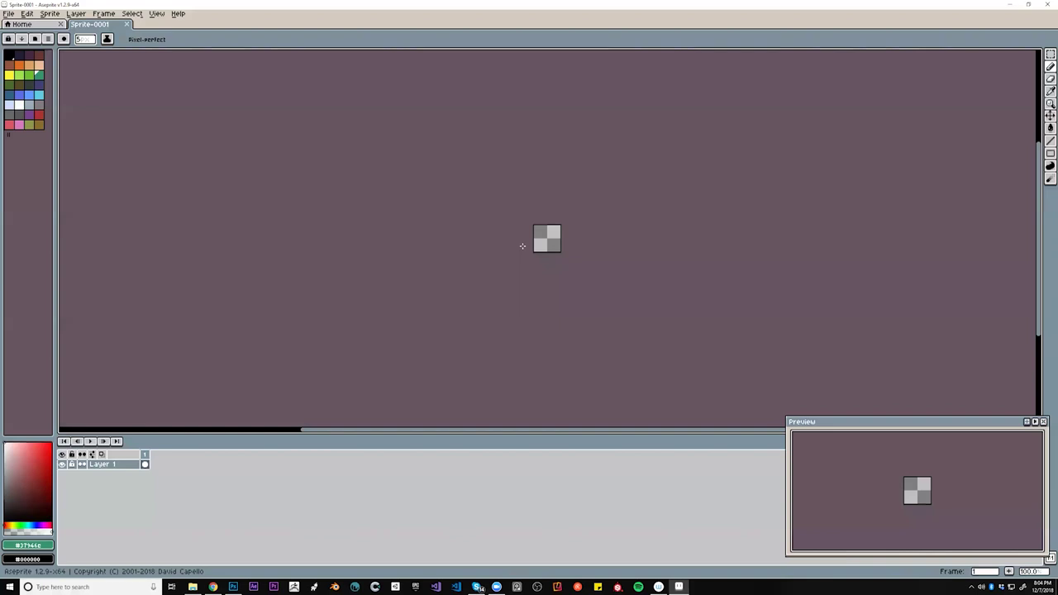
Zoom in, draw and undo a test stroke, then open Edit > Keyboard Shortcuts
scroll(523, 246, up, 6)
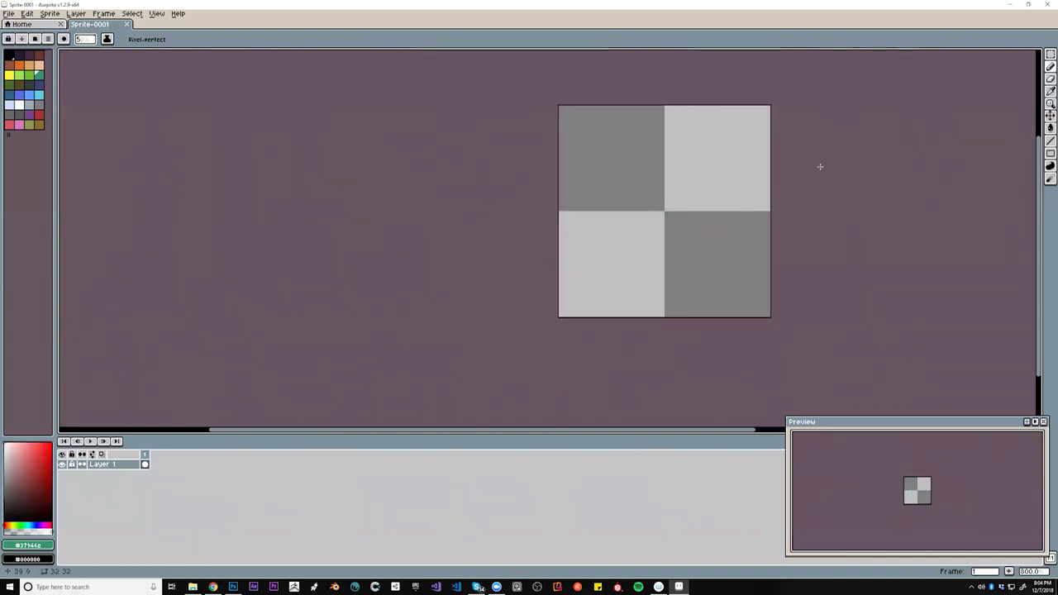
drag(738, 189, 581, 219)
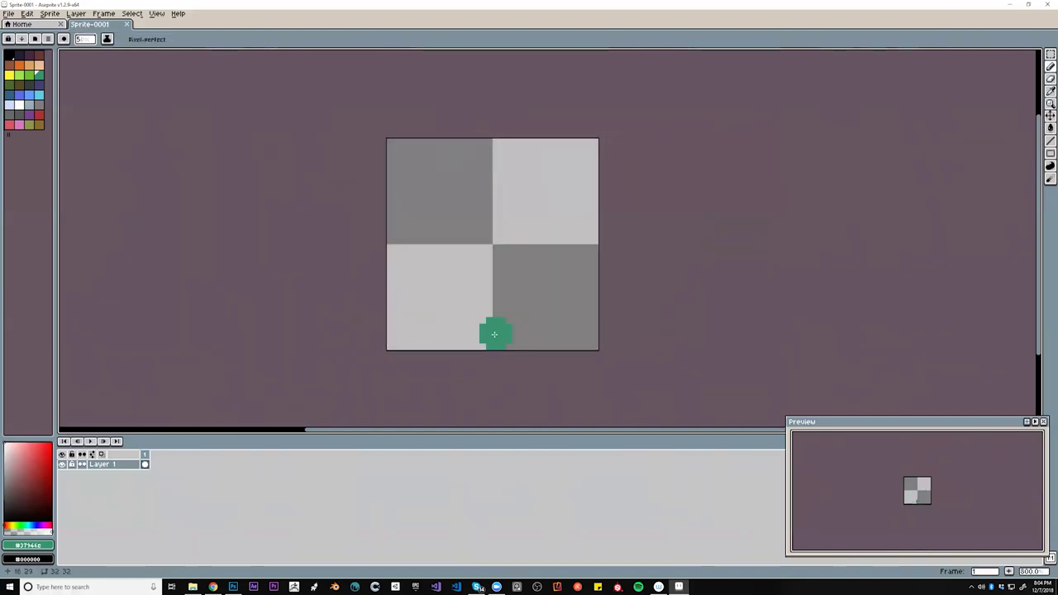
mouse_move(449, 190)
mouse_down()
mouse_move(448, 216)
mouse_move(487, 260)
mouse_up()
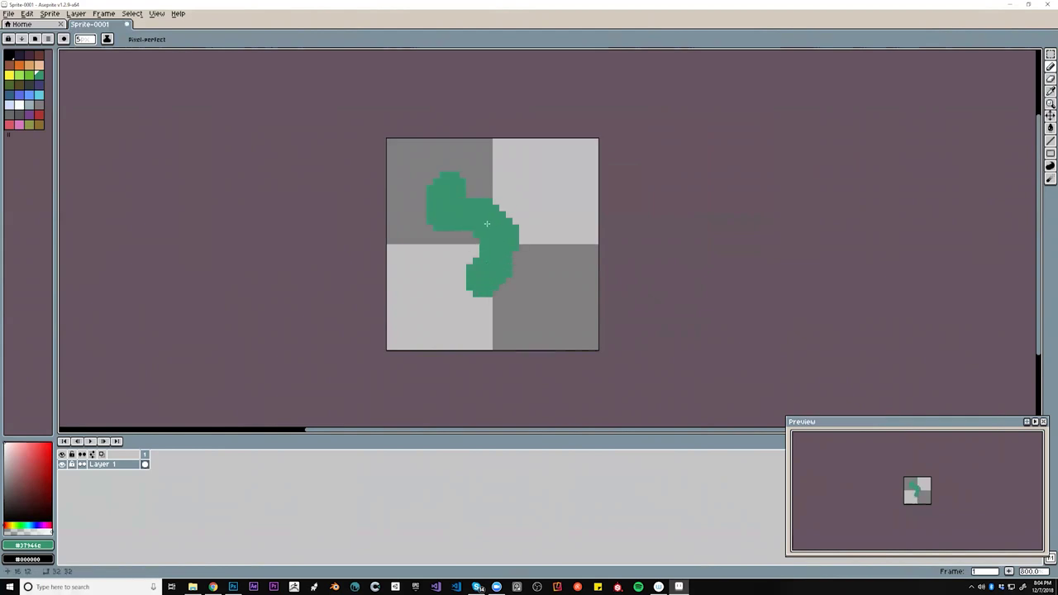
key(ctrl+z)
key(ctrl+z)
key(ctrl+z)
key(ctrl+z)
key(ctrl+z)
key(ctrl+z)
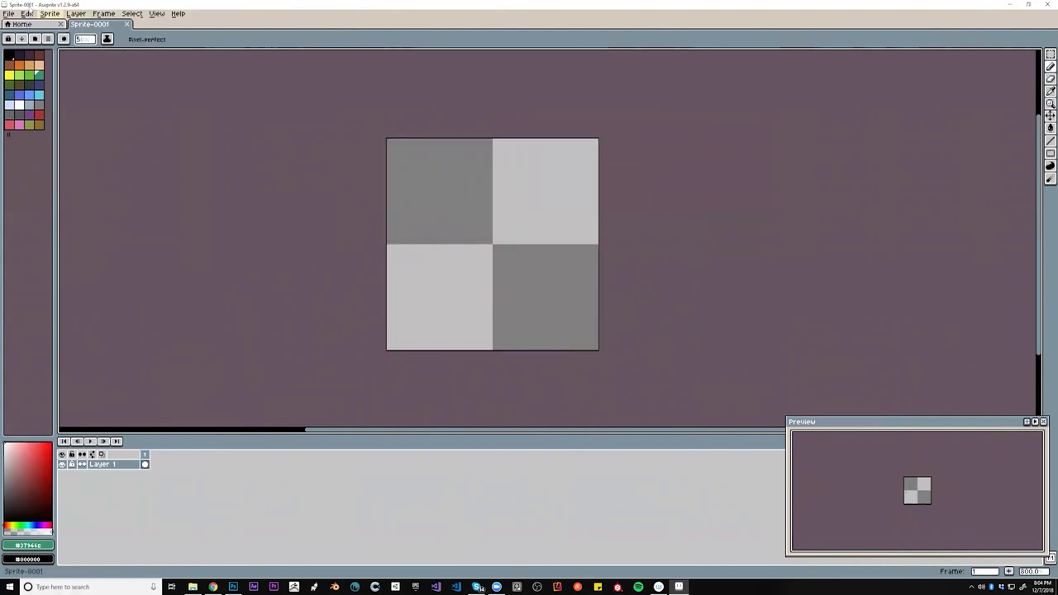
click(27, 13)
click(72, 246)
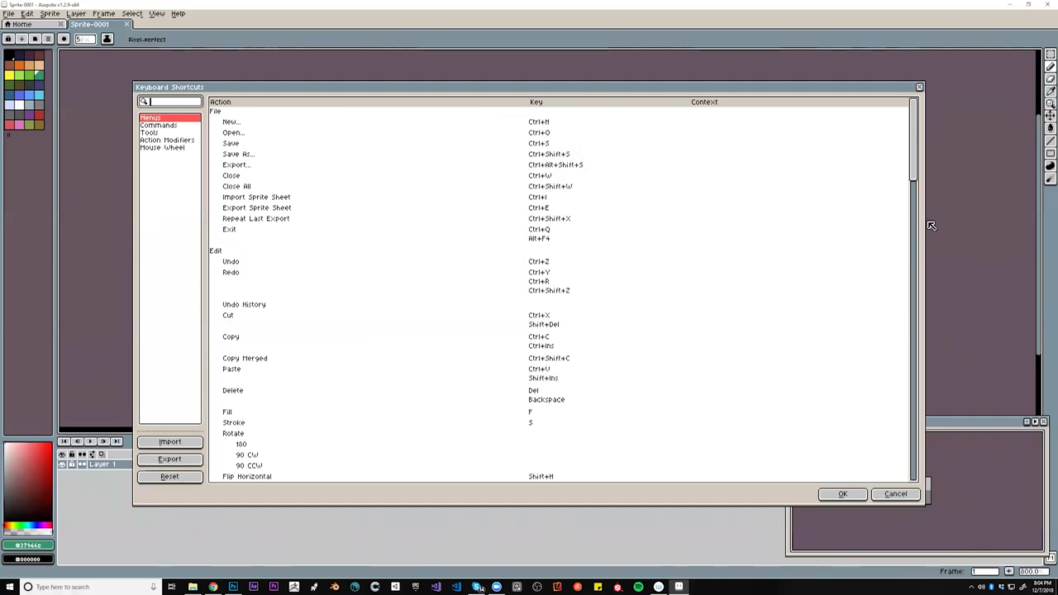
Change the Flip Horizontal shortcut from Shift+H to Shift+W
scroll(662, 345, down, 10)
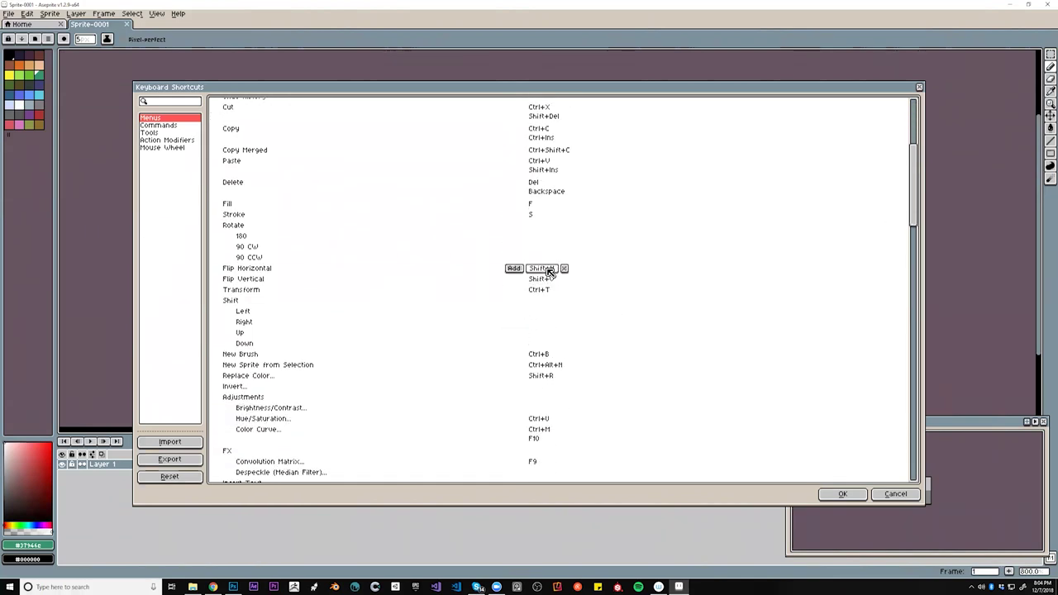
click(549, 269)
key(shift+g)
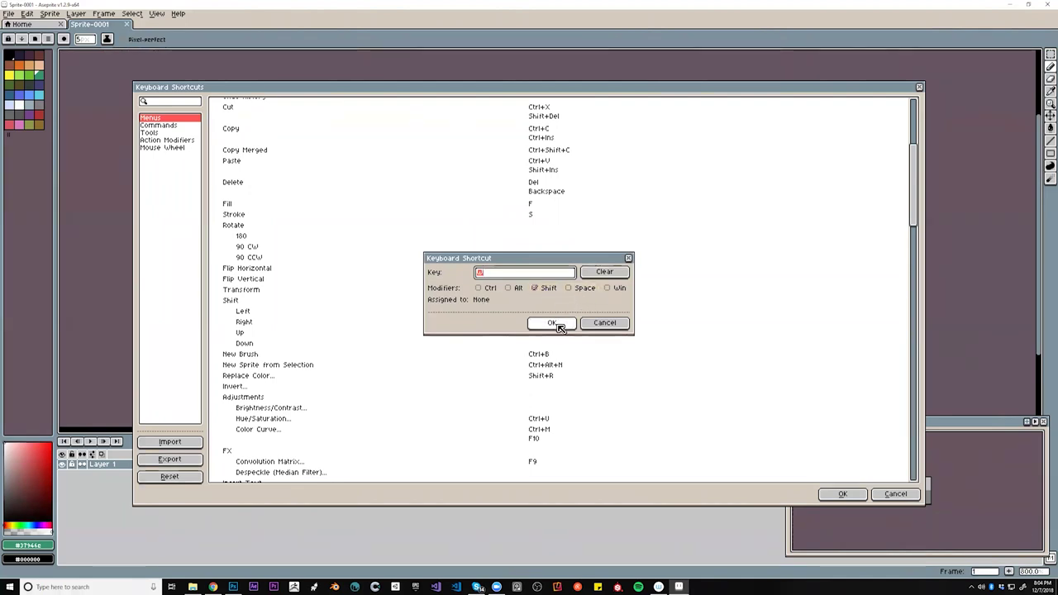
click(551, 322)
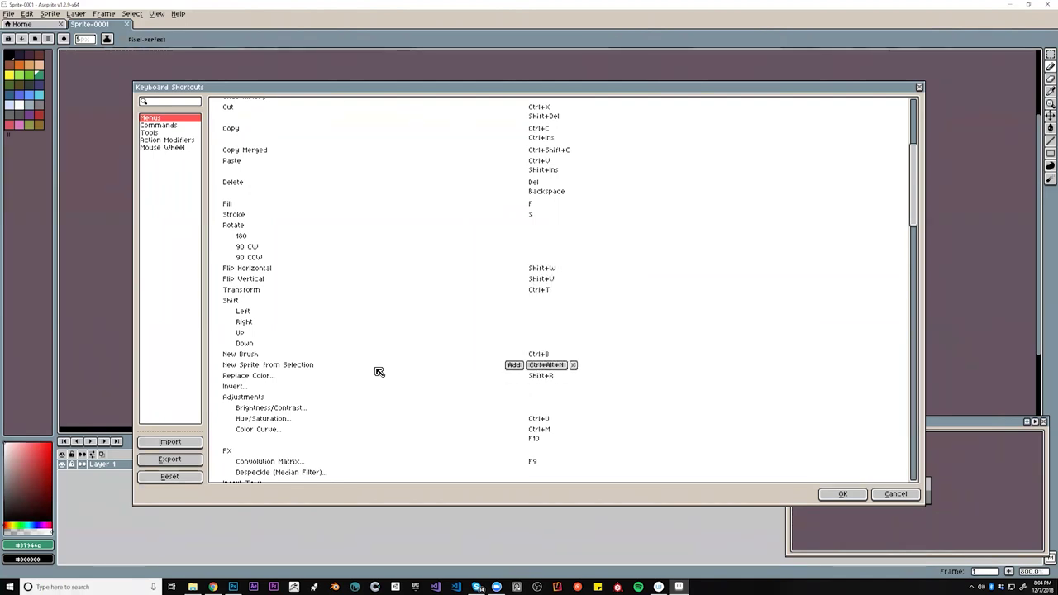
drag(911, 210, 920, 127)
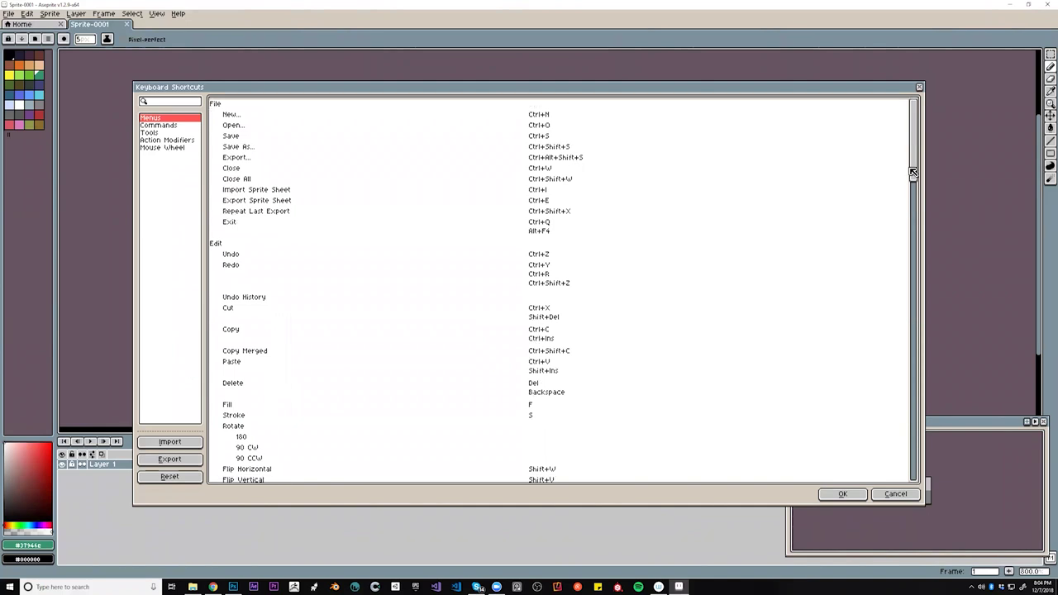
Under Tools, try assigning R to the Blur Tool, then abandon that shortcut
click(149, 133)
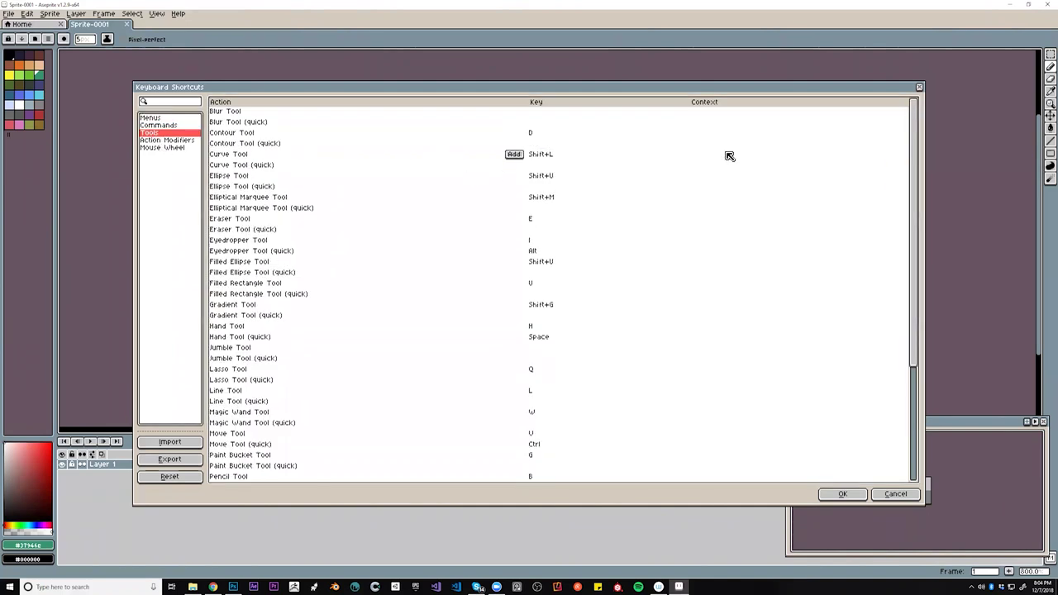
click(535, 114)
click(515, 111)
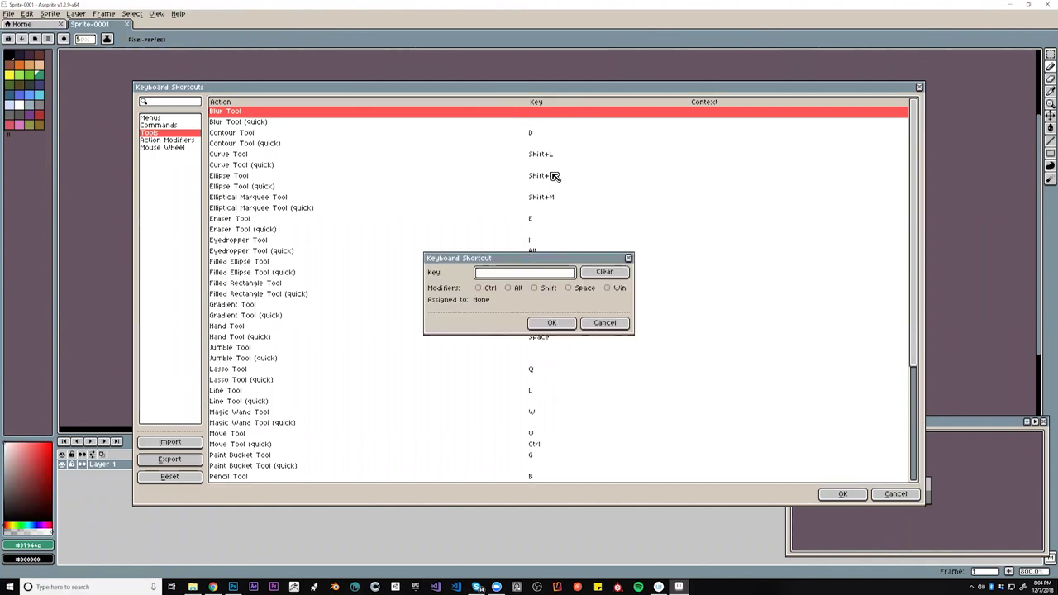
key(r)
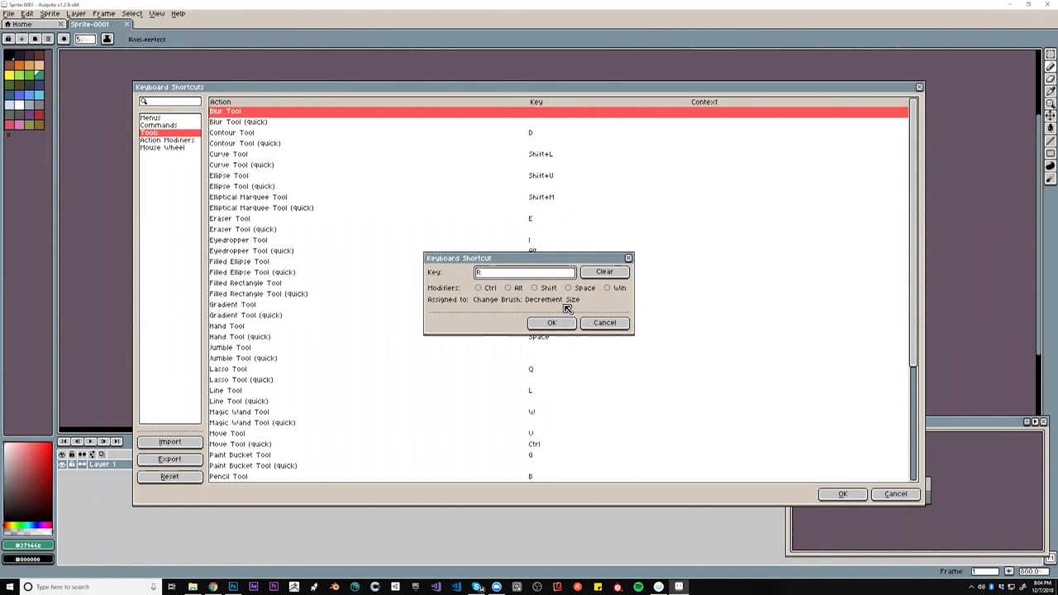
click(604, 323)
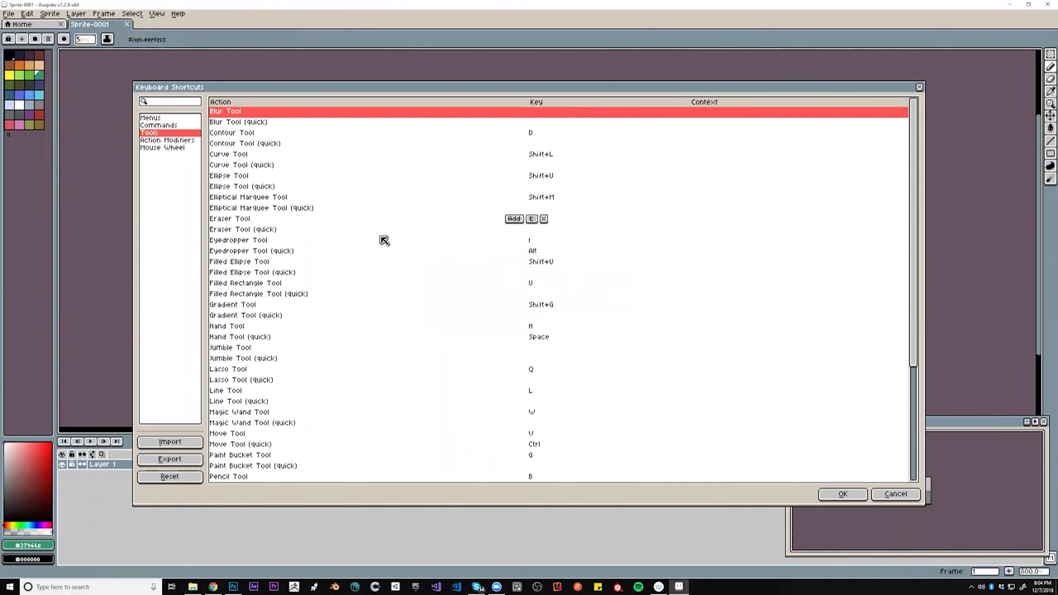
mouse_move(917, 214)
mouse_down()
mouse_move(892, 366)
mouse_move(921, 202)
mouse_up()
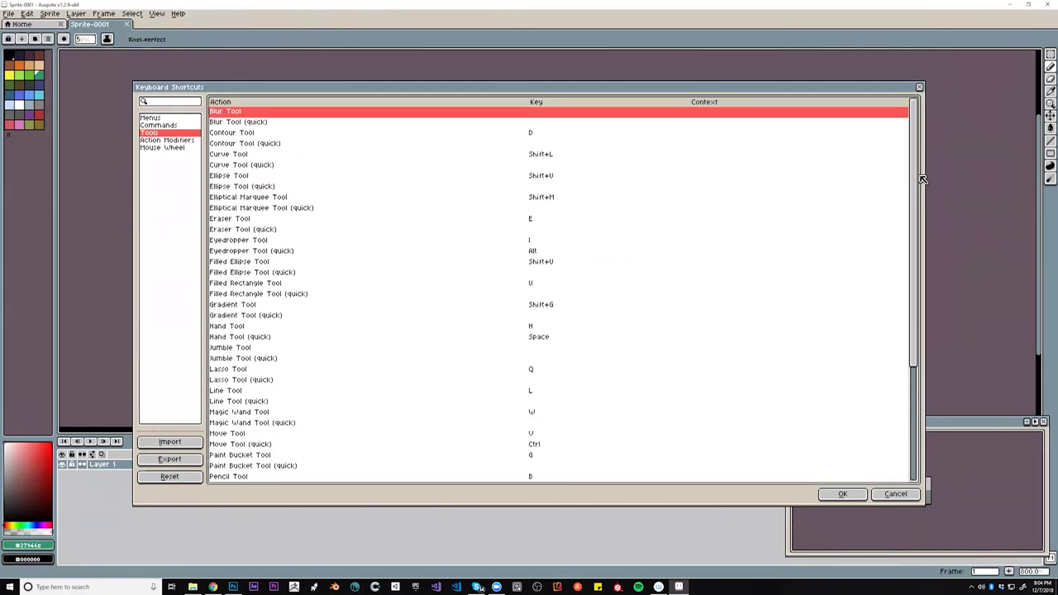
Browse Action Modifiers, Mouse Wheel and Commands, cancel, and paint a curved green stroke
click(167, 141)
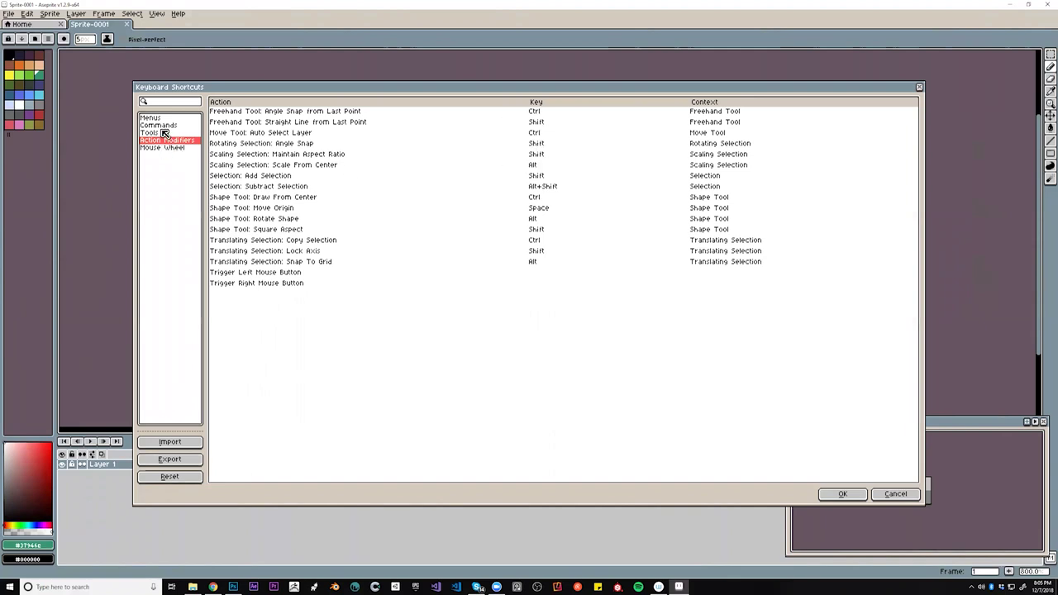
click(171, 148)
click(171, 133)
click(171, 125)
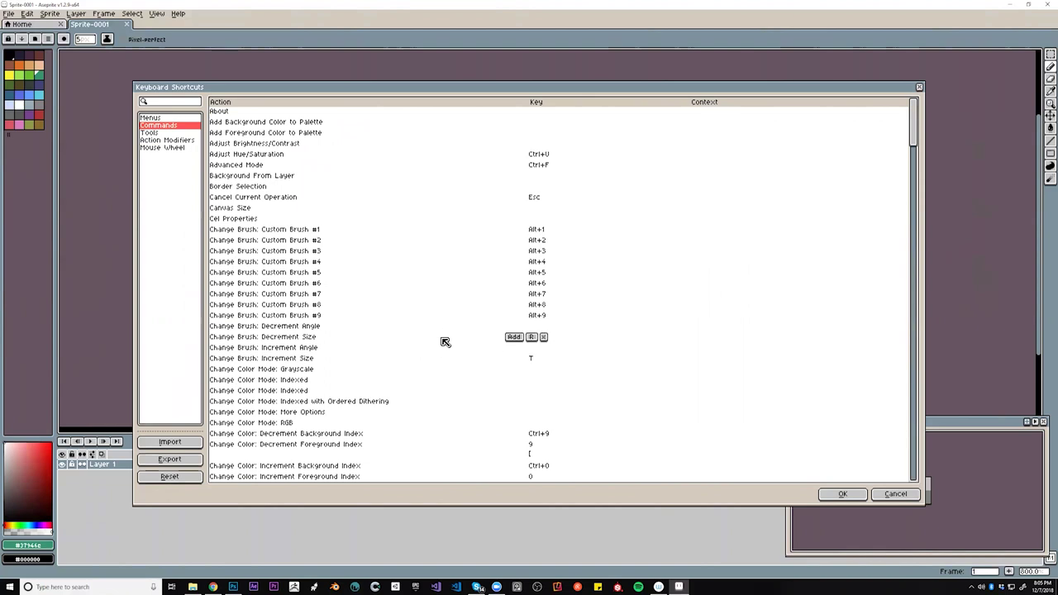
click(896, 494)
mouse_move(453, 193)
mouse_down()
mouse_move(496, 289)
mouse_move(463, 248)
mouse_move(484, 189)
mouse_move(442, 227)
mouse_up()
Paint large green test blobs with a changed brush size, then undo every stroke
key(ctrl+z)
key(minus)
key(minus)
key(minus)
mouse_move(430, 169)
mouse_down()
mouse_move(411, 201)
mouse_move(512, 321)
mouse_move(503, 194)
mouse_up()
key(ctrl+z)
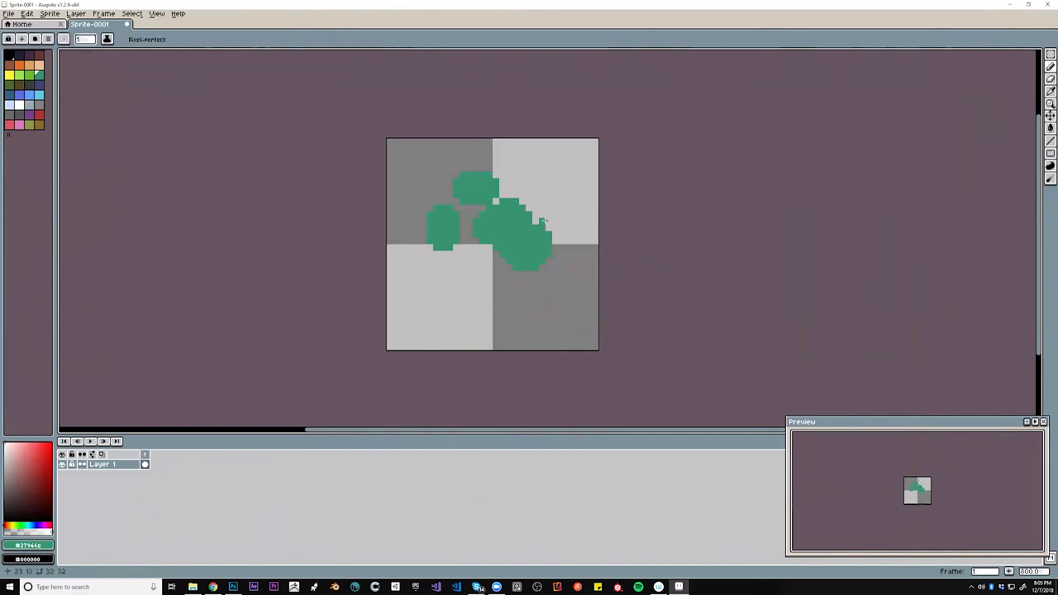
key(ctrl+z)
key(ctrl+z)
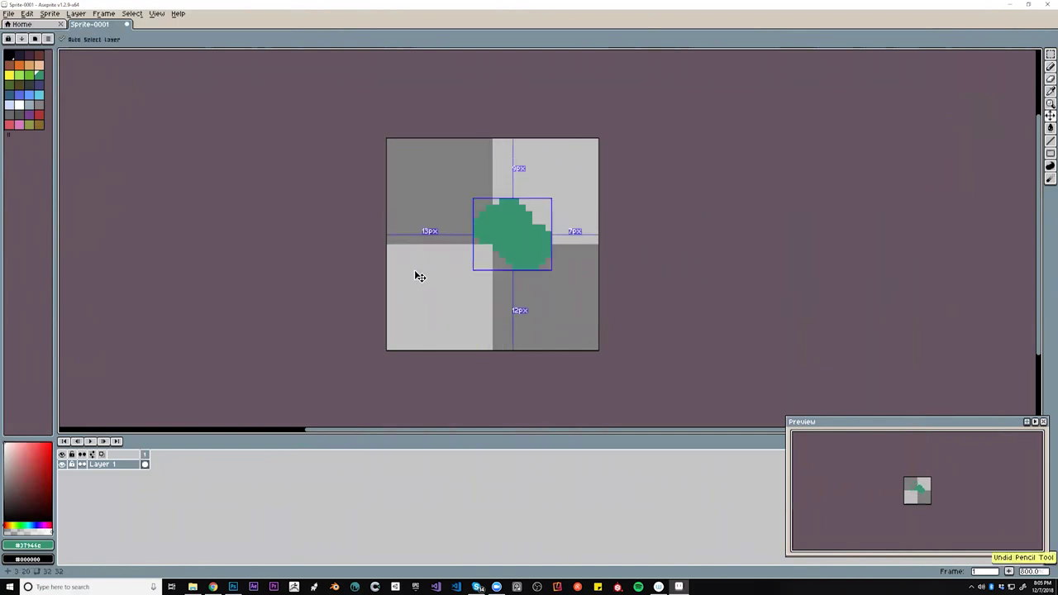
key(ctrl+z)
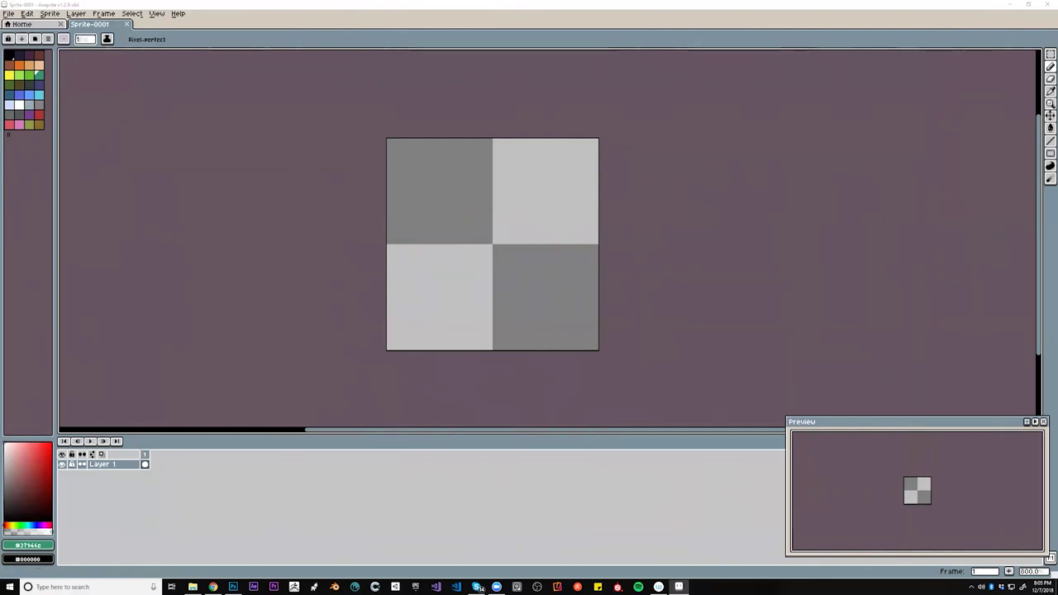
click(100, 15)
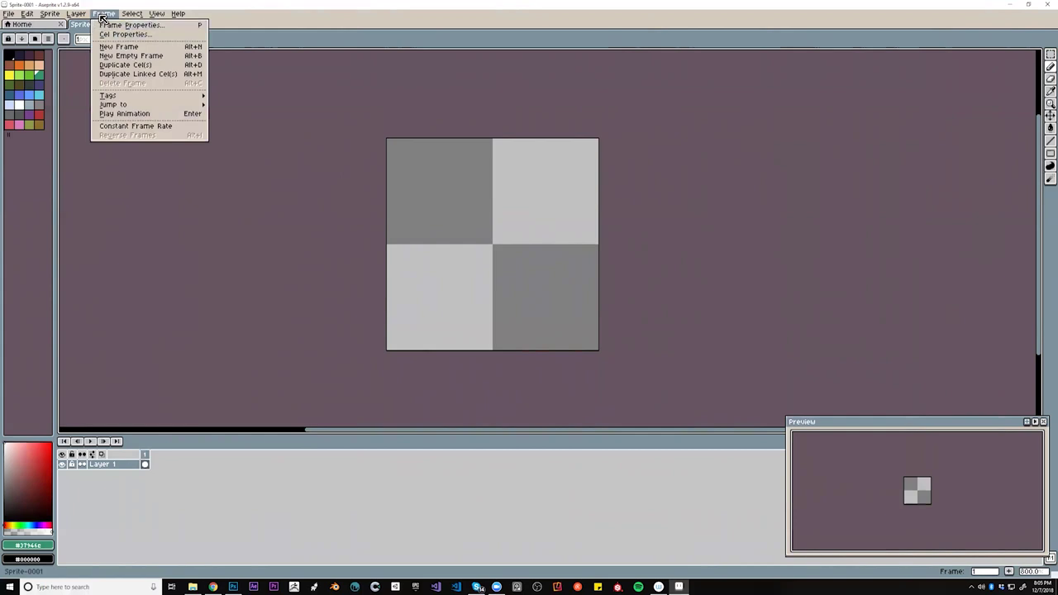
On frame 1, draw a green ring in the top-left square and fill it
click(107, 16)
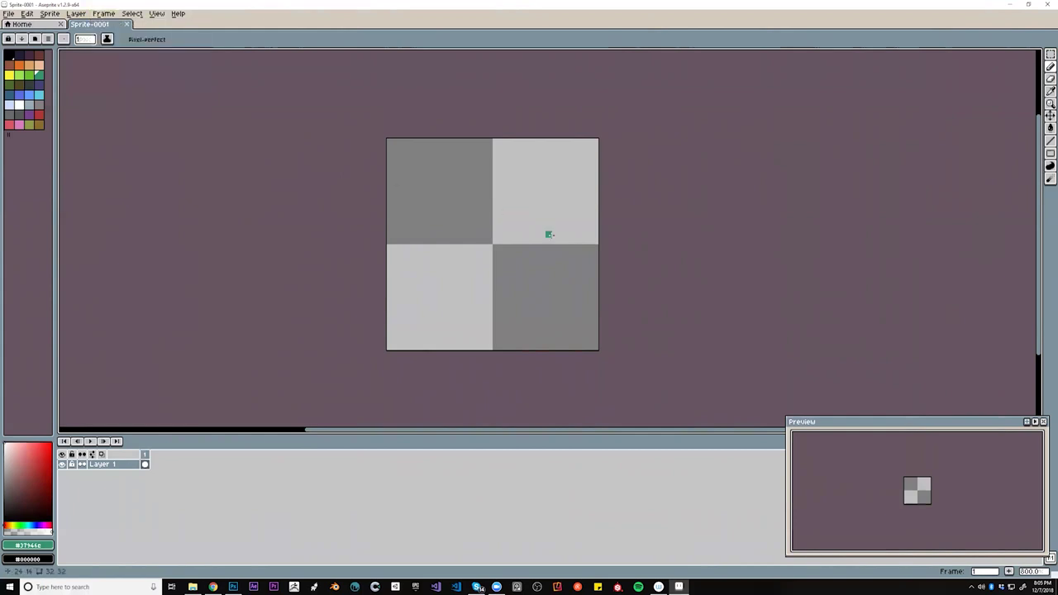
key(alt+n)
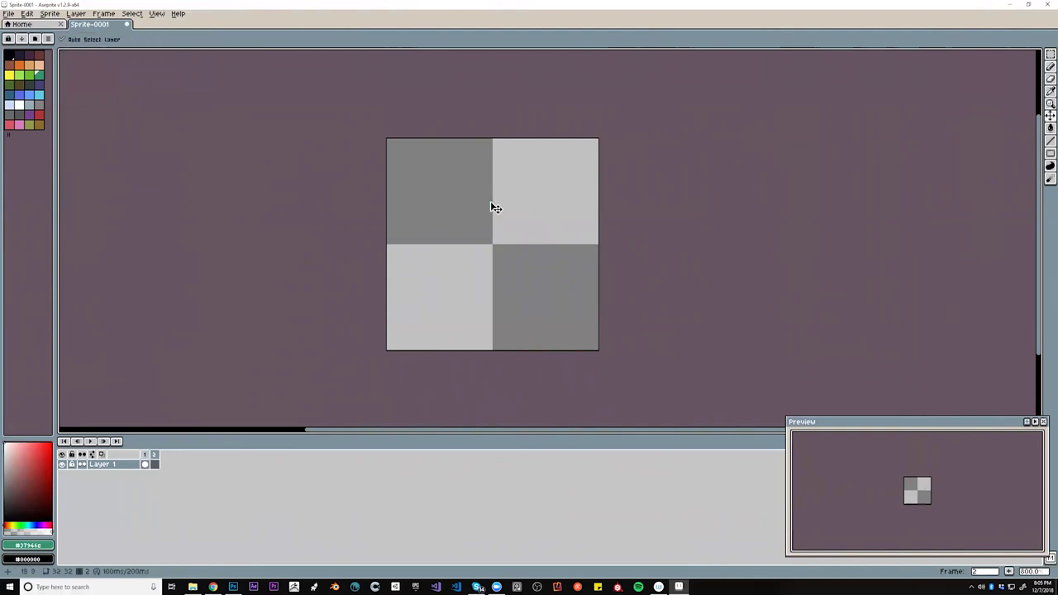
key(ctrl+z)
drag(470, 169, 451, 226)
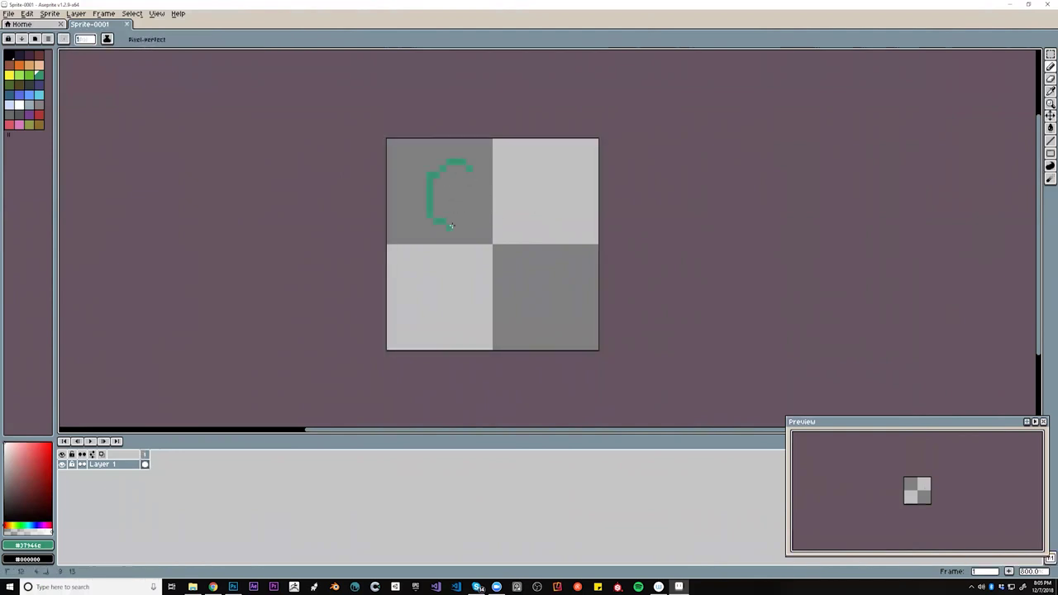
drag(436, 178, 474, 175)
key(g)
click(454, 187)
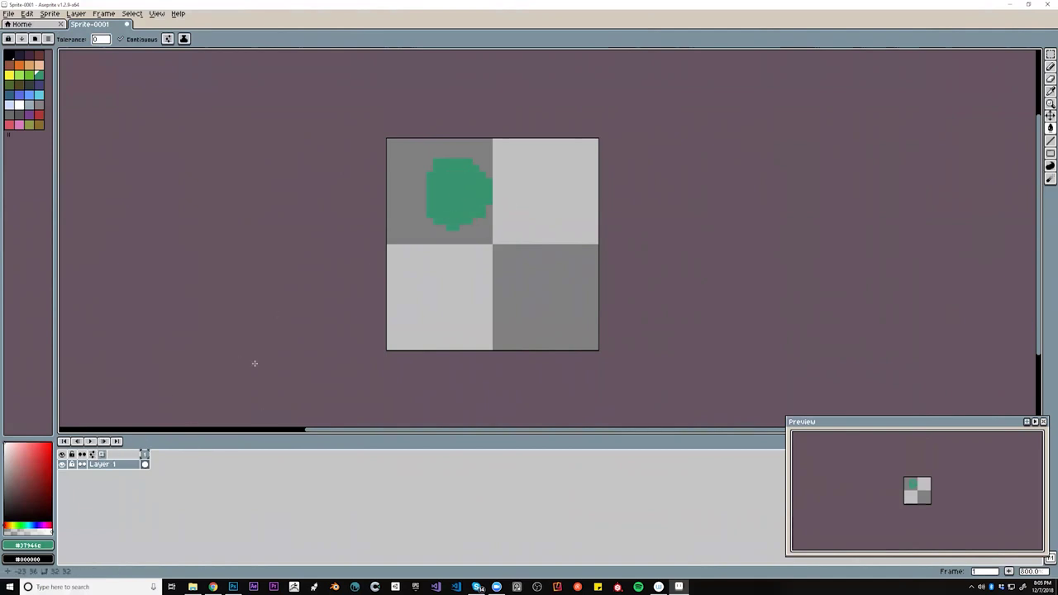
Add frame 2 and draw a filled green ring further along
key(alt+n)
click(502, 207)
key(b)
key(ctrl+z)
mouse_move(502, 194)
mouse_down()
mouse_move(470, 252)
mouse_move(506, 192)
mouse_up()
key(g)
click(496, 220)
Add frame 3 and draw another filled green ring lower down
key(alt+n)
click(529, 241)
key(ctrl+z)
key(b)
mouse_move(507, 235)
mouse_down()
mouse_move(483, 301)
mouse_move(506, 236)
mouse_up()
key(g)
click(523, 291)
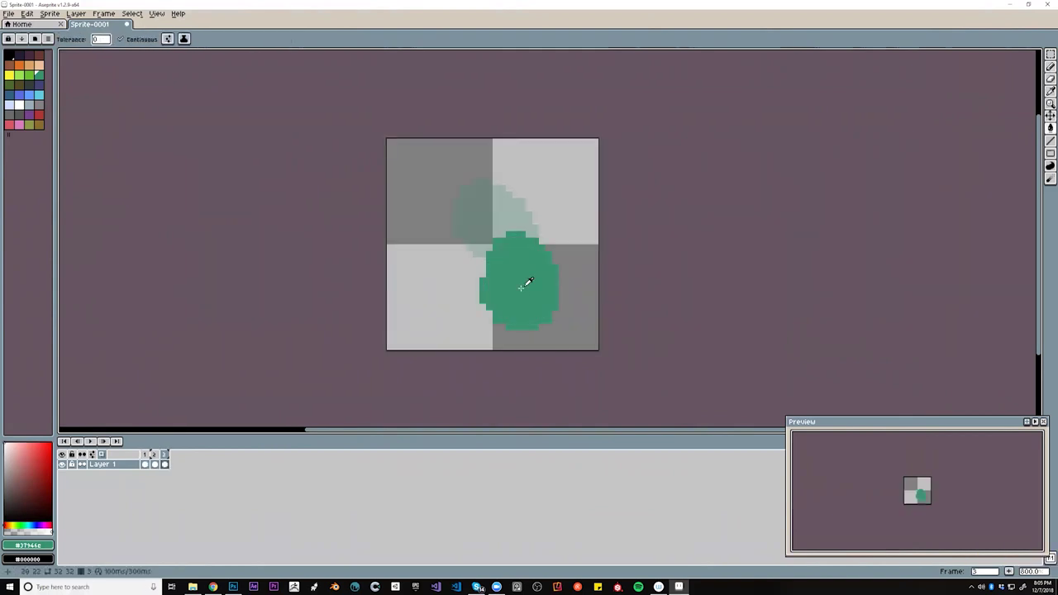
Add frames 4 and 5 with filled green blobs in the lower left using the Contour tool
key(alt+n)
click(487, 283)
key(ctrl+z)
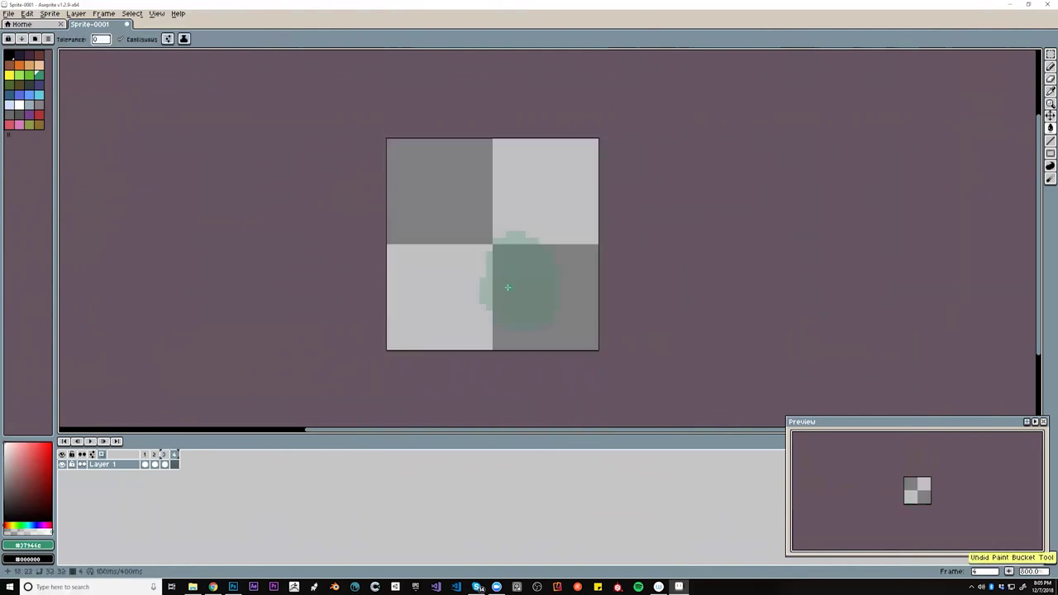
key(b)
mouse_move(496, 262)
mouse_down()
mouse_move(517, 312)
mouse_move(497, 258)
mouse_up()
key(ctrl+z)
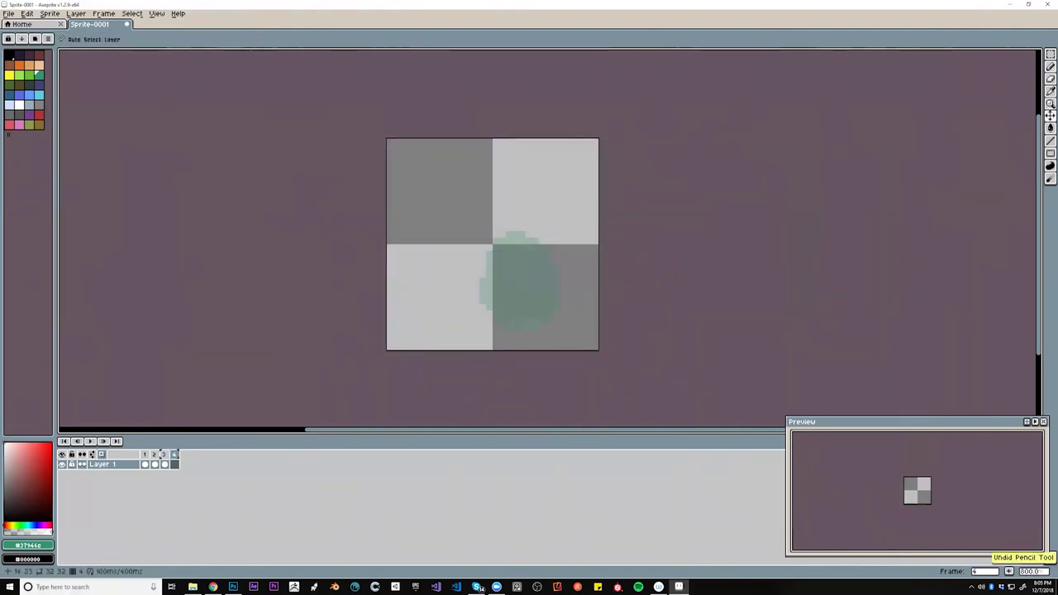
click(1049, 168)
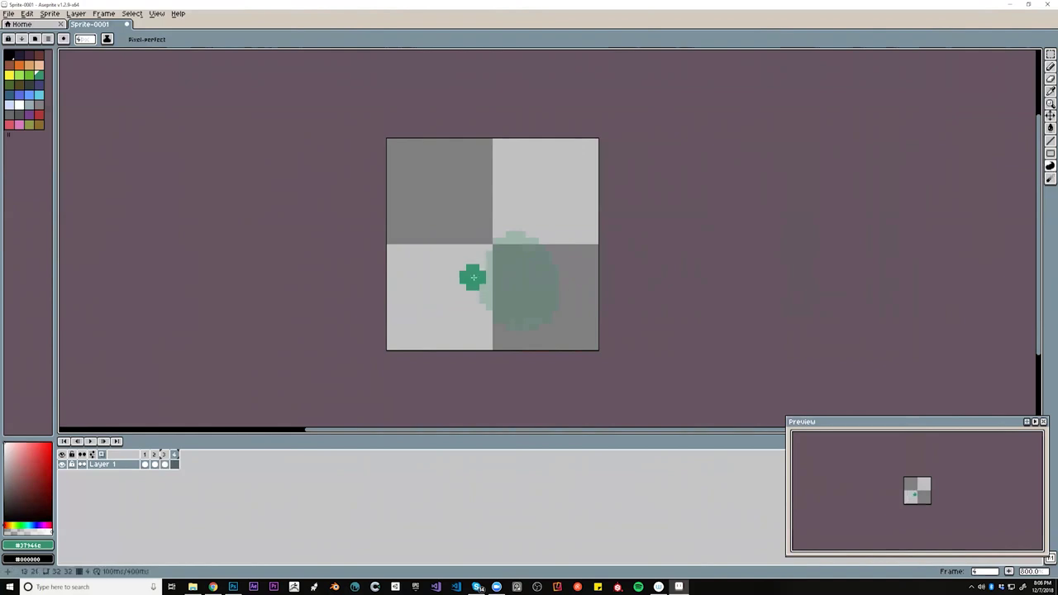
mouse_move(493, 266)
mouse_down()
mouse_move(473, 266)
mouse_move(497, 289)
mouse_move(487, 292)
mouse_up()
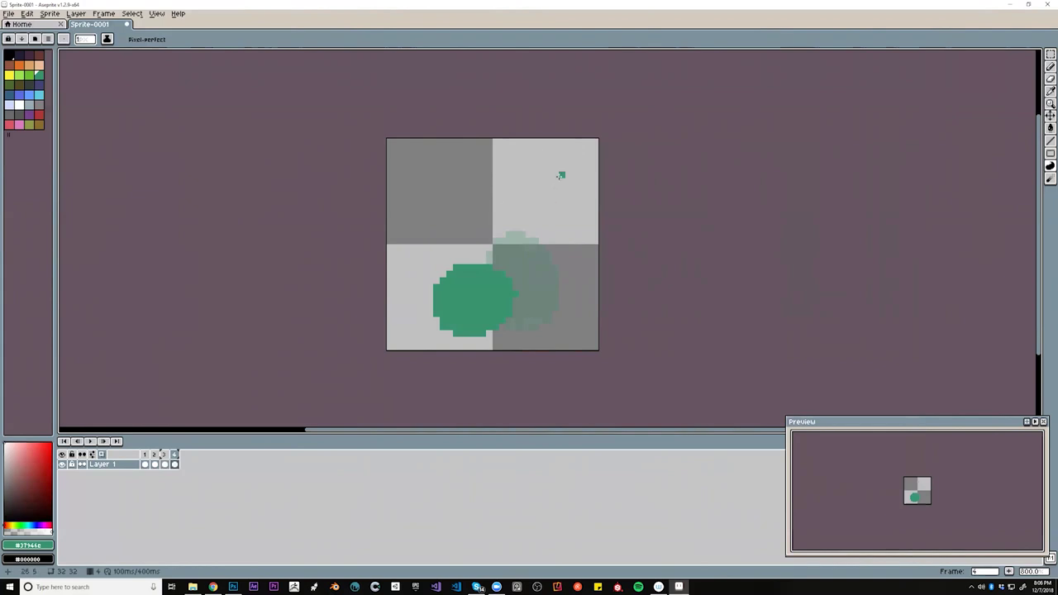
key(alt+n)
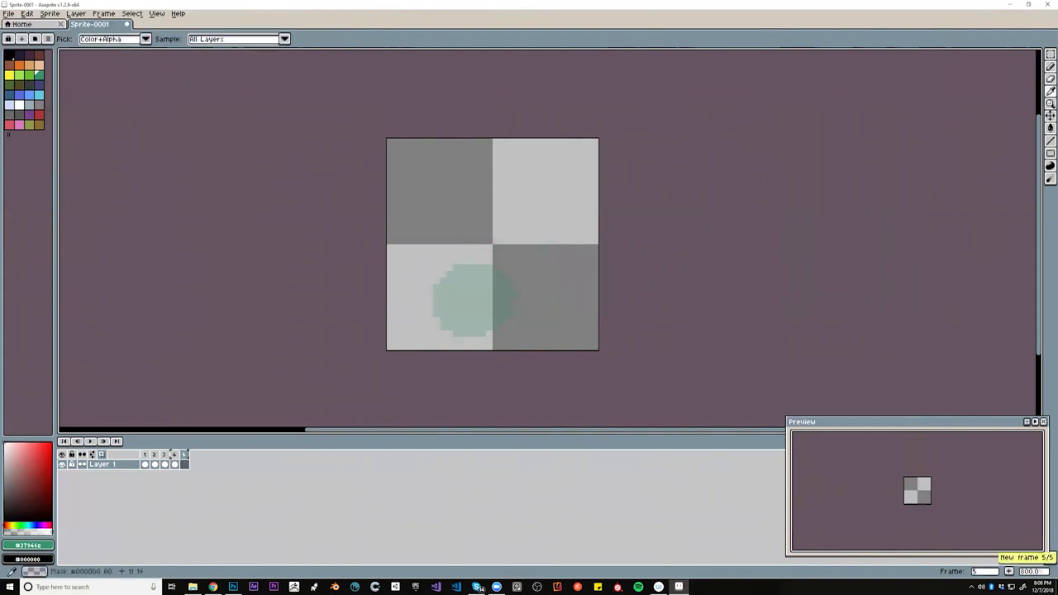
mouse_move(447, 293)
mouse_down()
mouse_move(470, 276)
mouse_move(453, 297)
mouse_up()
Add frames 6 to 8 and paint a filled green blob at the canvas top
key(alt+n)
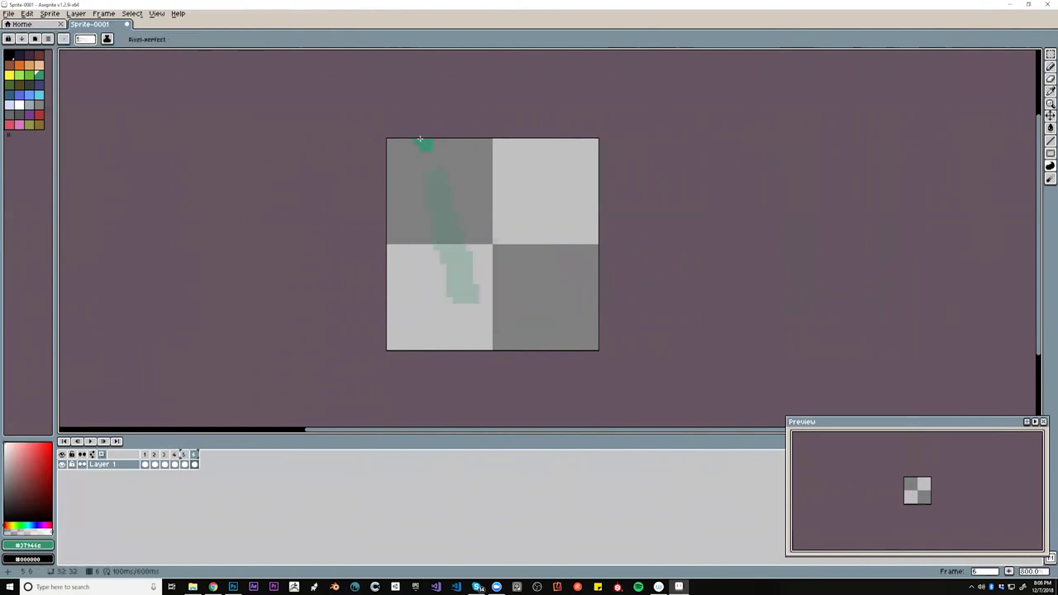
key(alt+n)
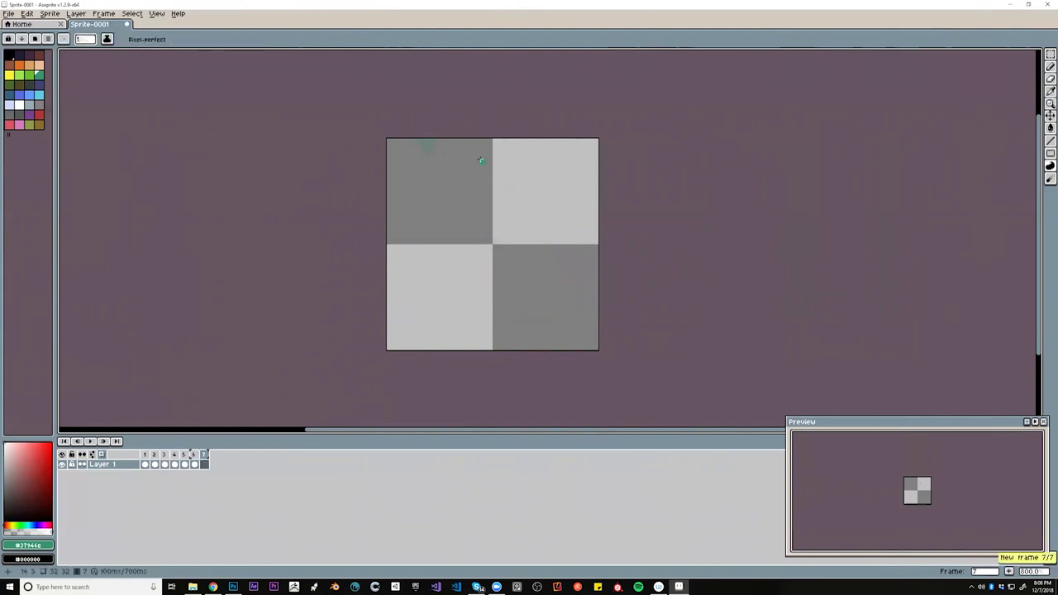
key(alt+n)
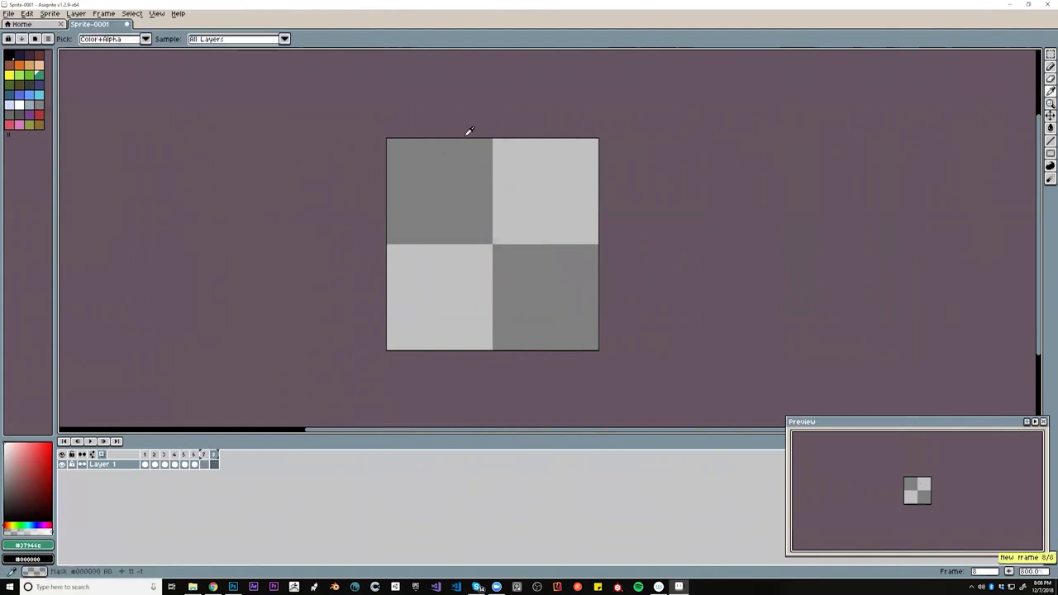
key(alt+n)
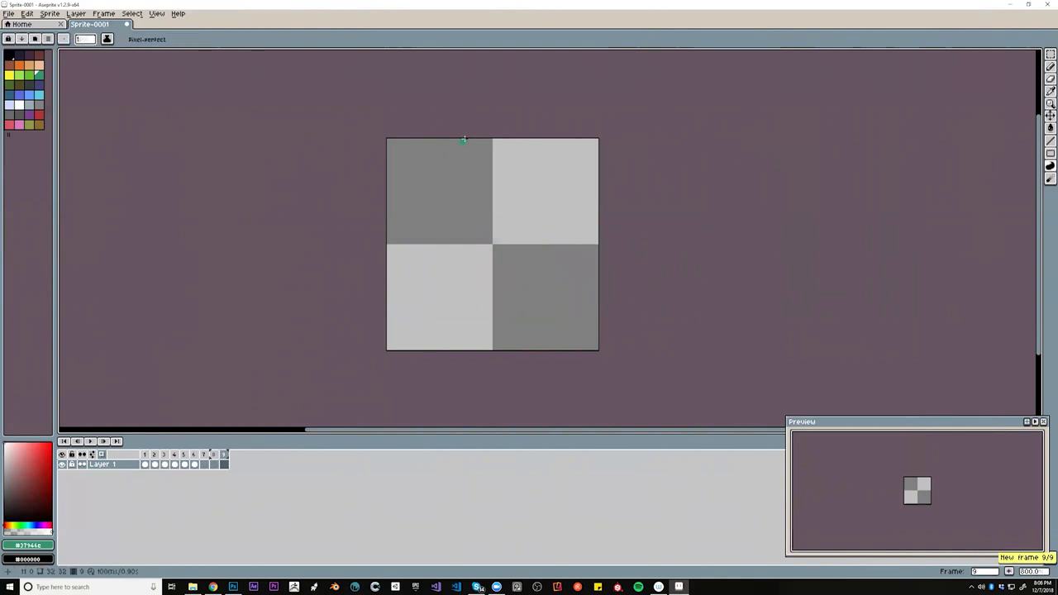
key(alt+c)
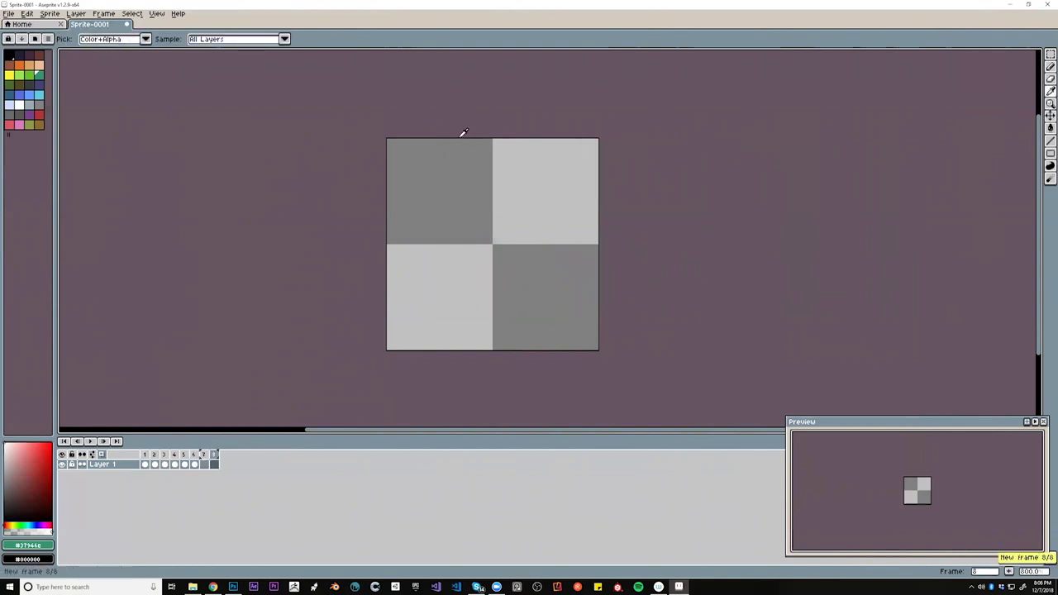
drag(503, 206, 478, 137)
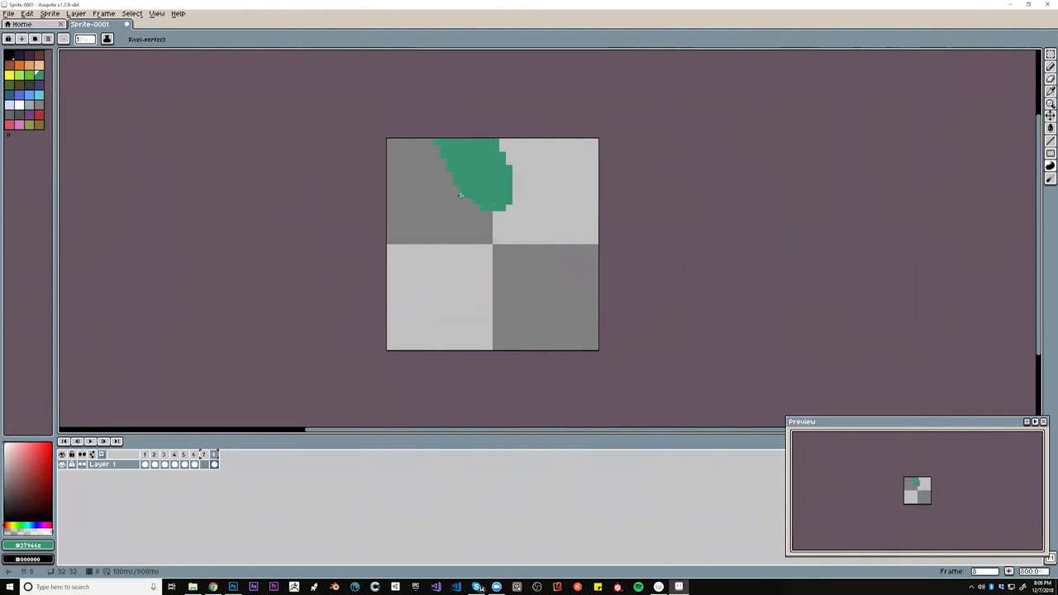
drag(463, 213, 490, 181)
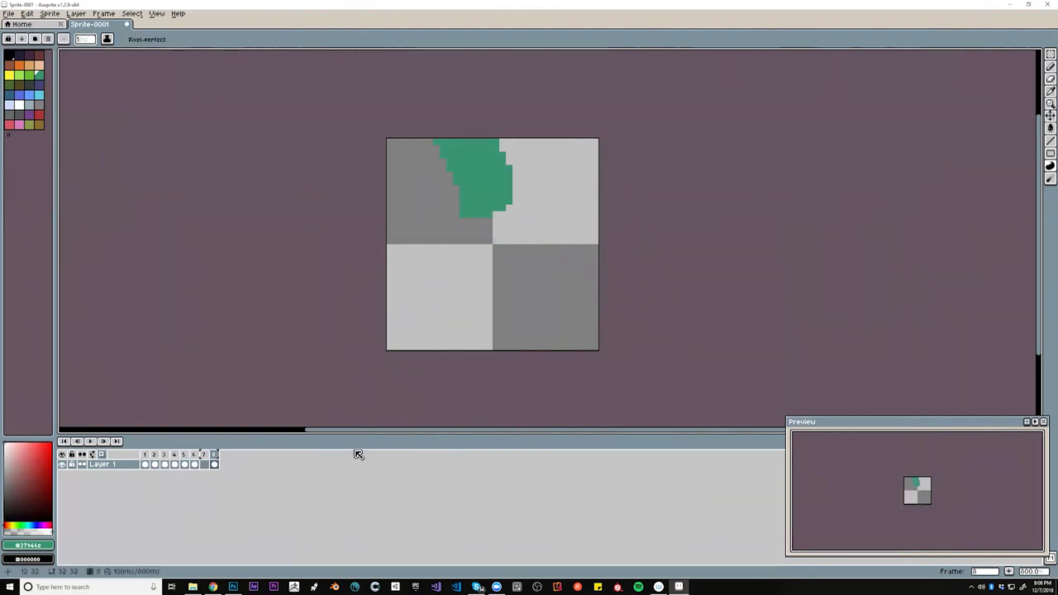
Play the animation, dock the Preview window beside the canvas, and return to frame 7
click(90, 440)
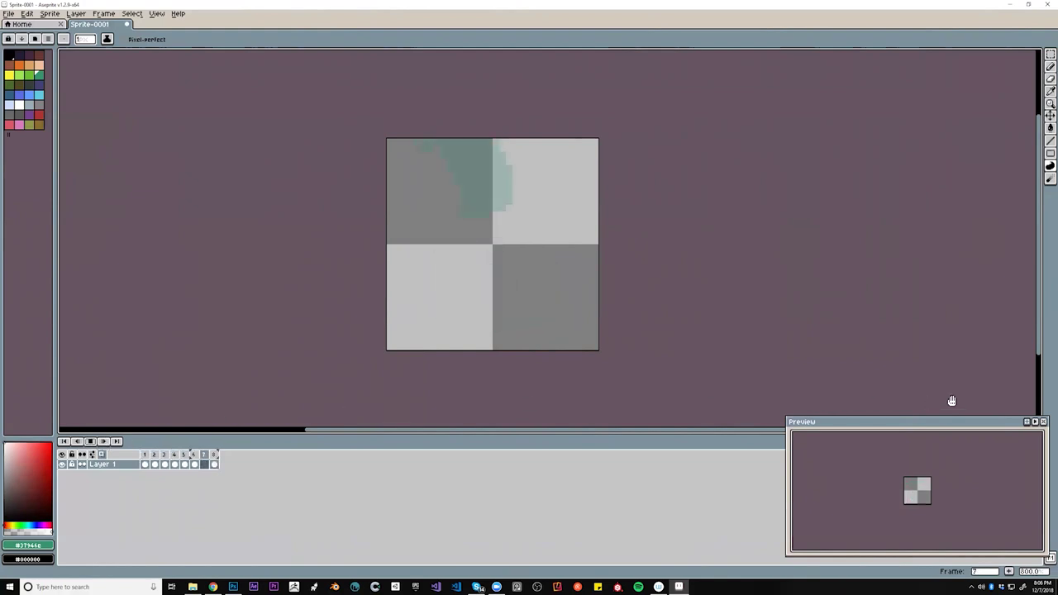
drag(945, 427, 850, 157)
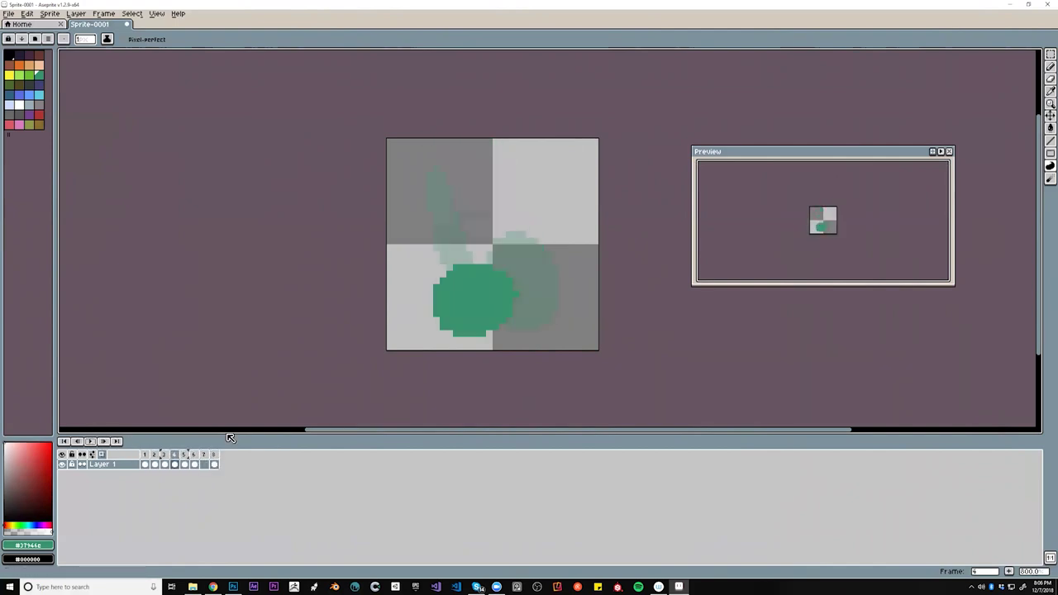
drag(184, 453, 152, 466)
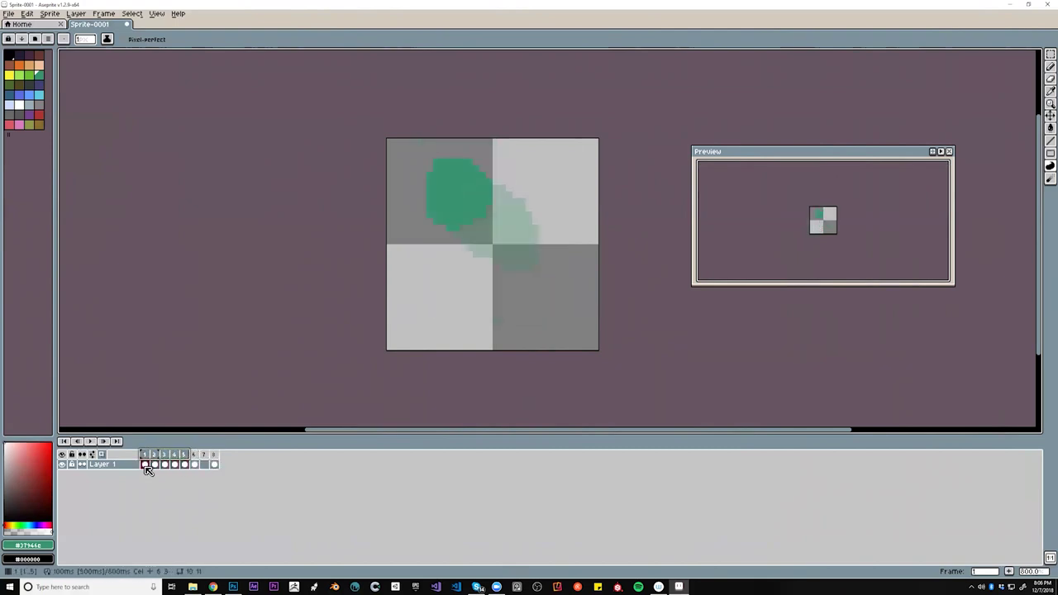
click(144, 464)
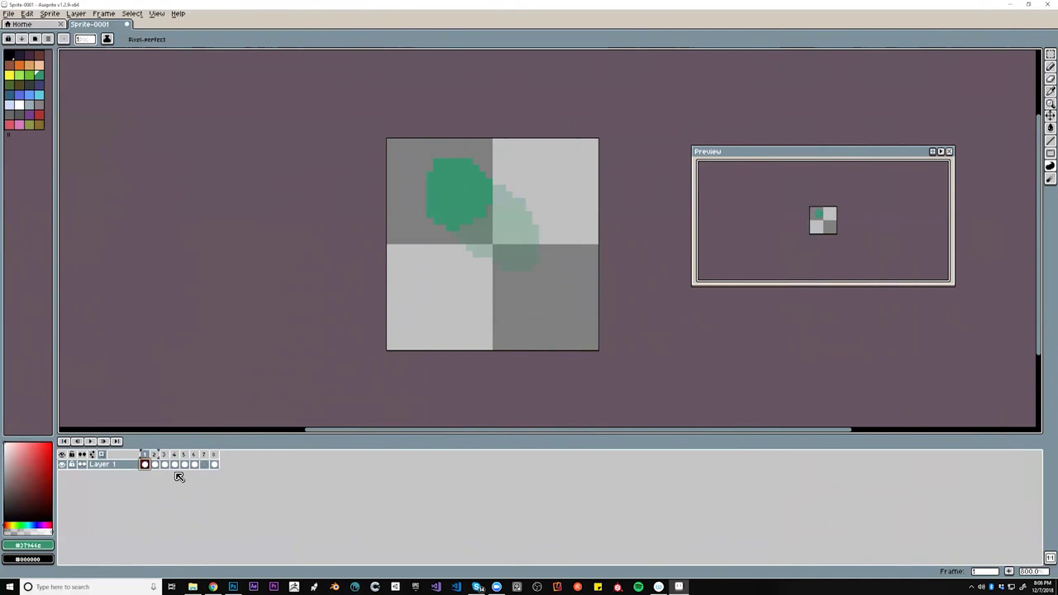
click(214, 464)
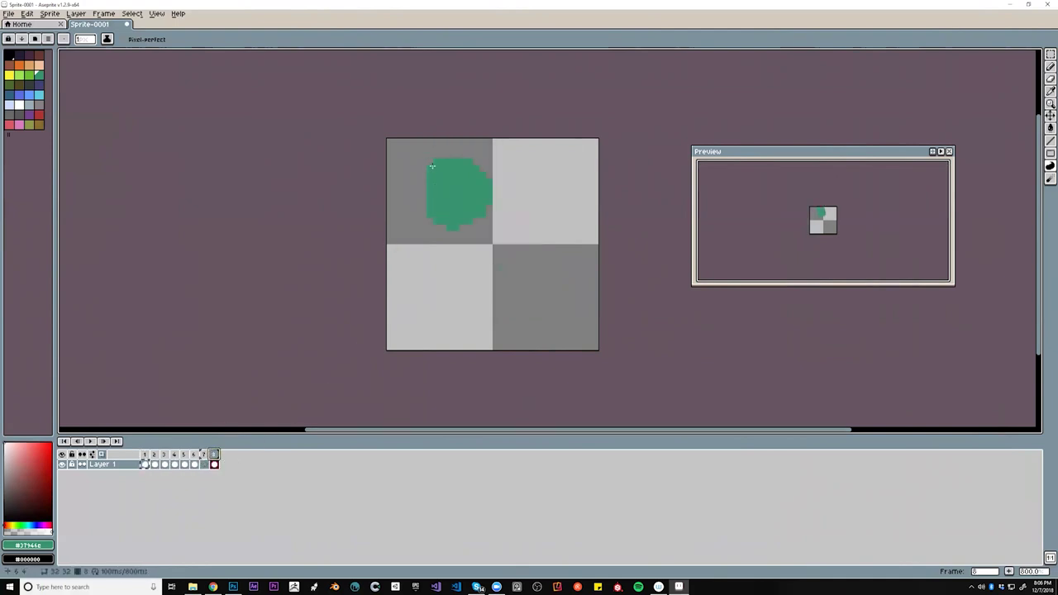
click(204, 465)
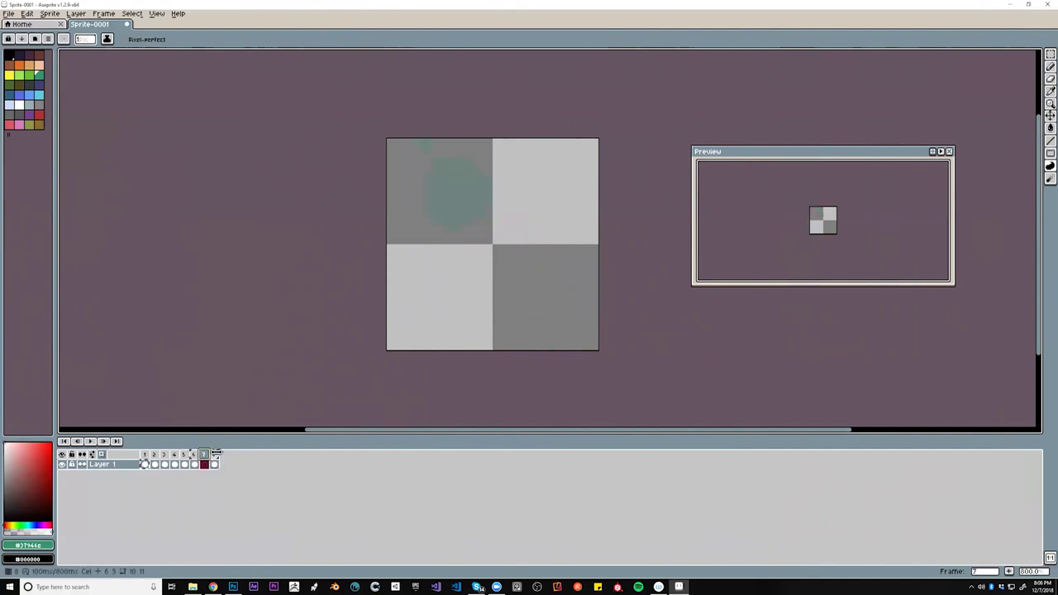
Add new frames and paint filled green blobs in the top-left dark square
key(alt+n)
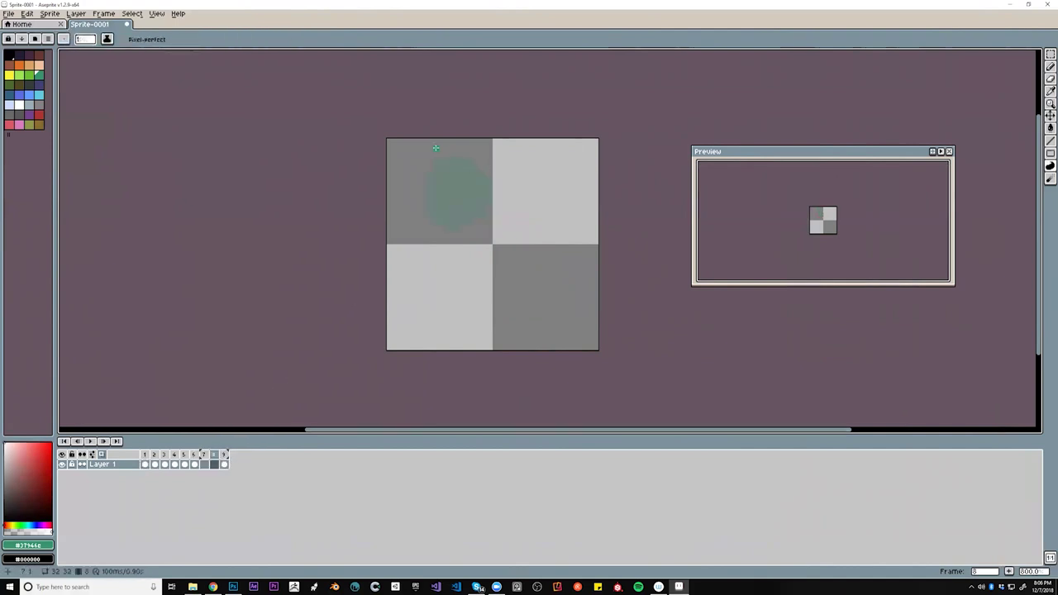
drag(415, 138, 432, 156)
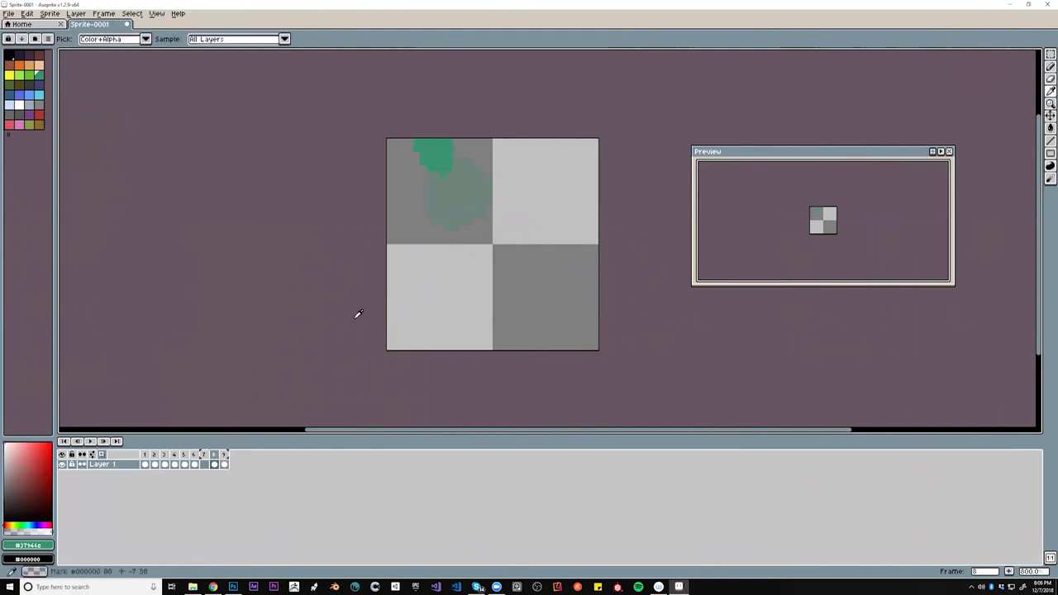
key(alt+n)
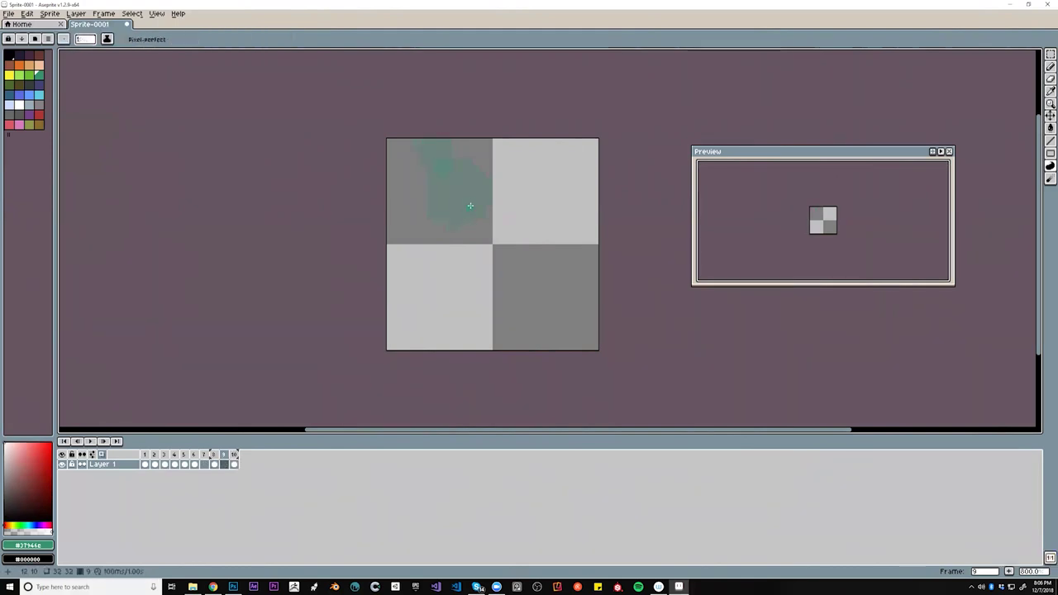
mouse_move(472, 171)
mouse_down()
mouse_move(472, 236)
mouse_move(500, 184)
mouse_move(476, 216)
mouse_move(442, 191)
mouse_up()
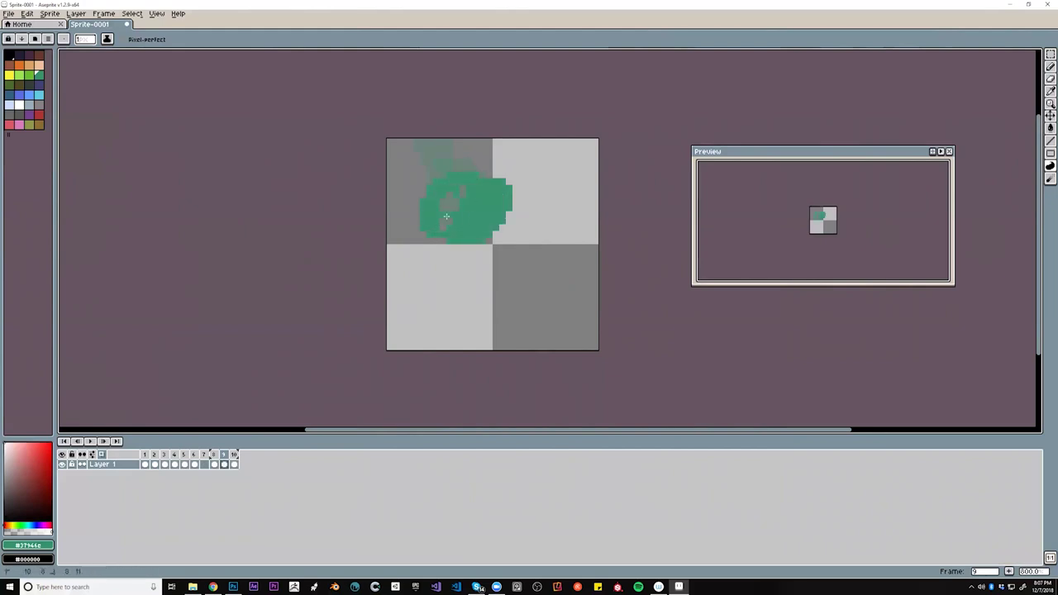
key(alt+n)
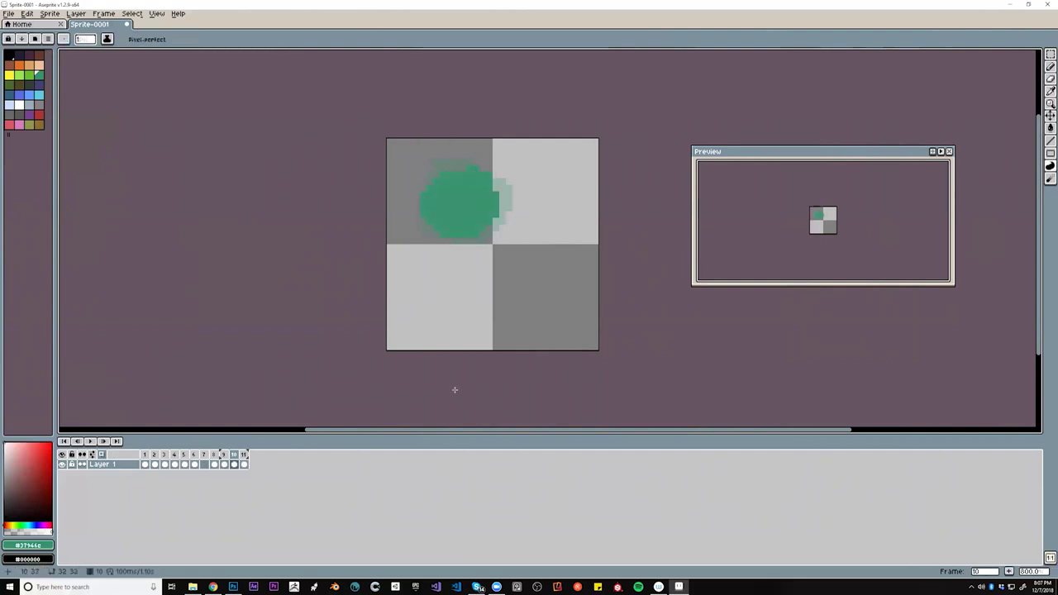
Play the 11-frame animation, zoom the Preview, and move and resize it beside the canvas
click(93, 441)
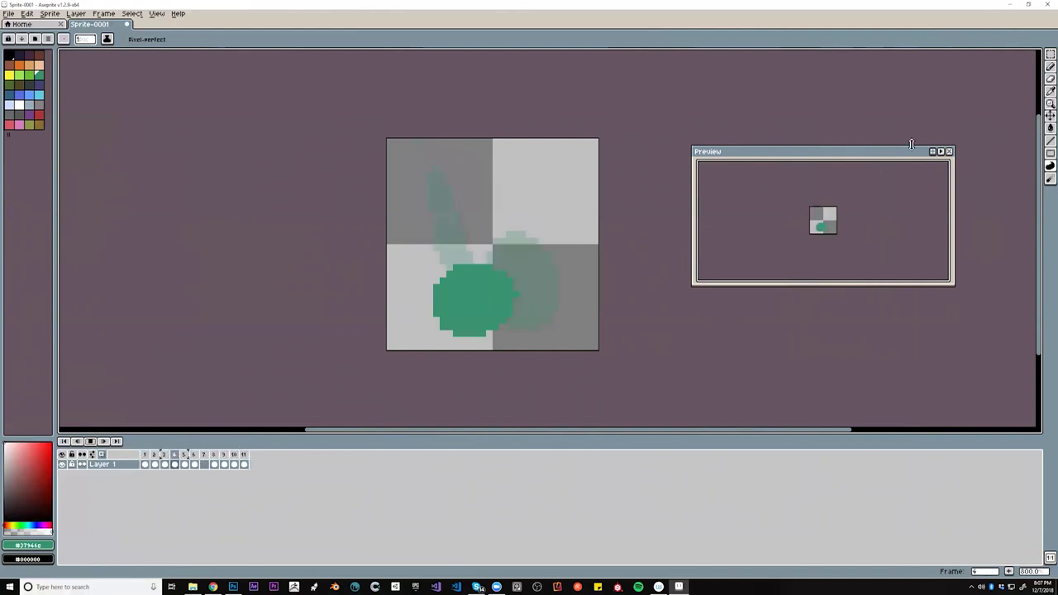
scroll(823, 238, up, 3)
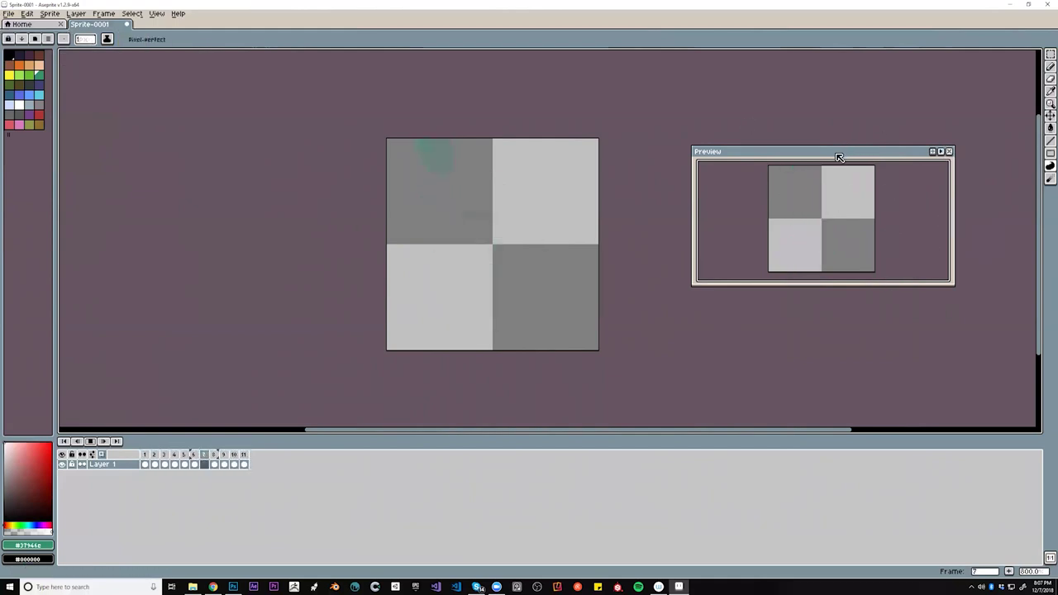
drag(937, 222, 892, 212)
drag(907, 281, 820, 271)
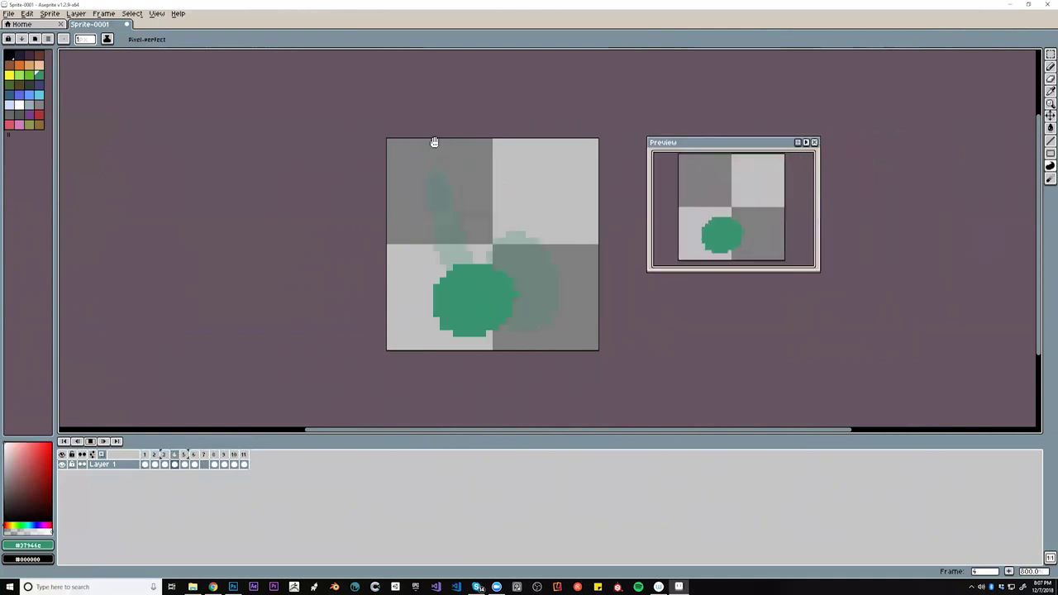
click(8, 13)
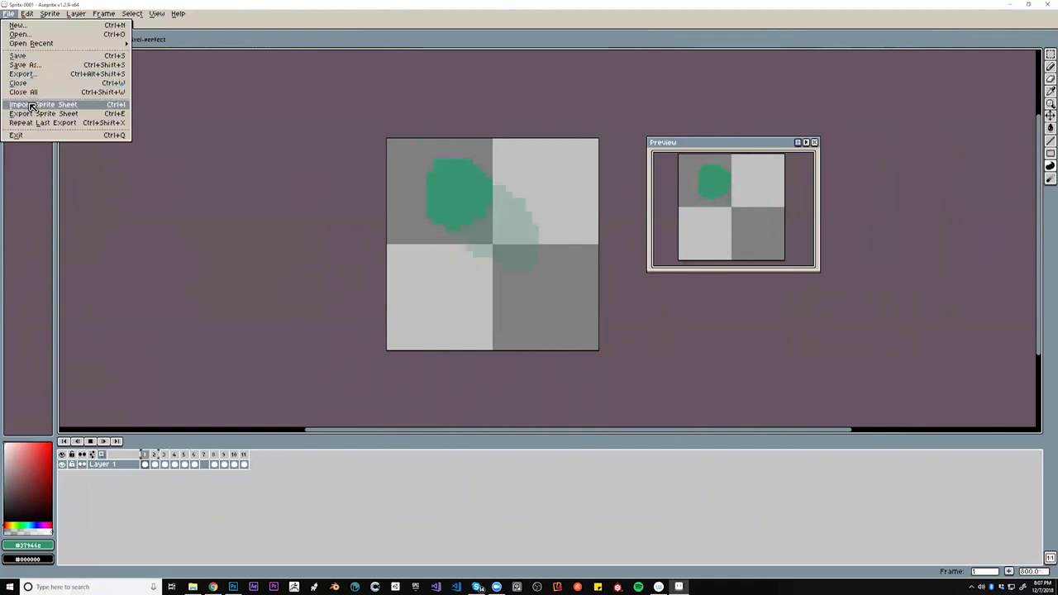
mouse_move(25, 13)
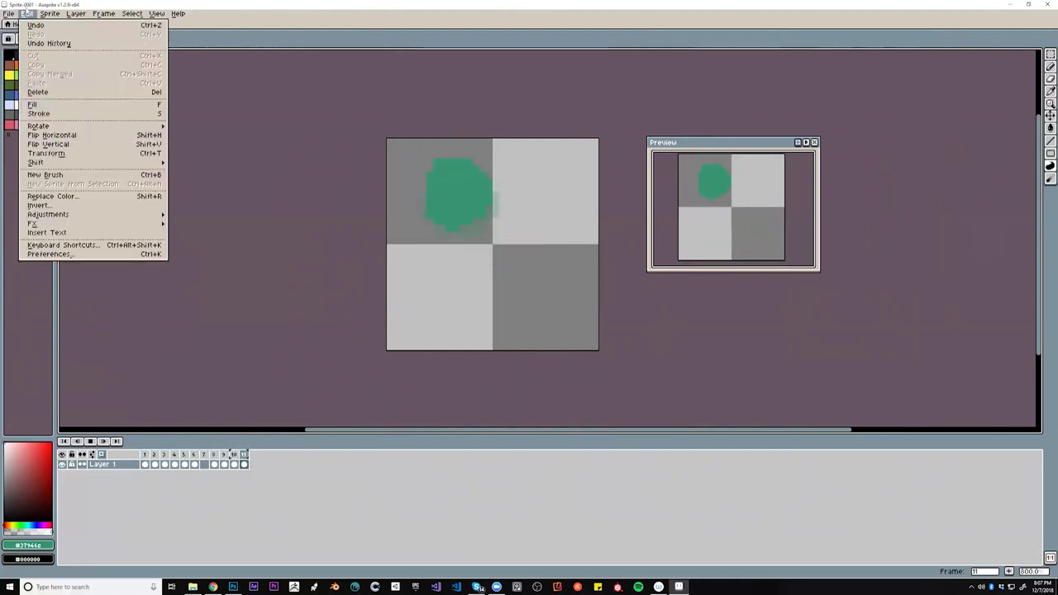